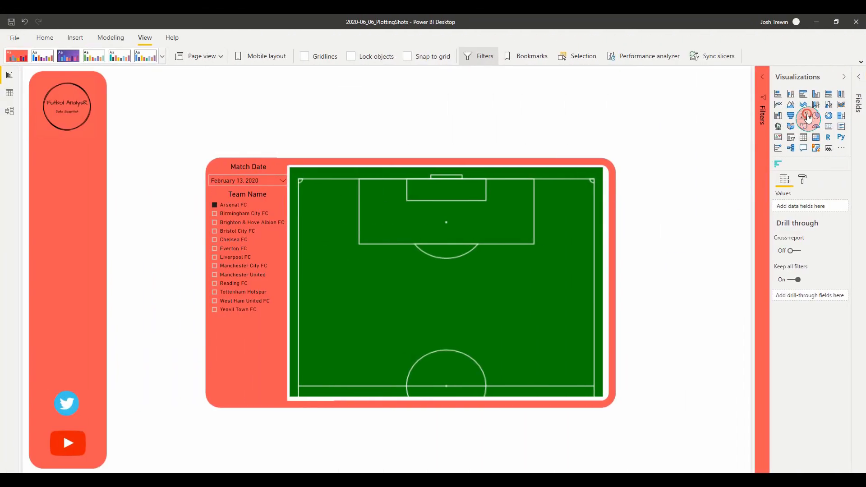
Add a blank scatter chart and fit it over the pitch, from the goal line down to the halfway line.
click(808, 118)
drag(161, 105, 335, 227)
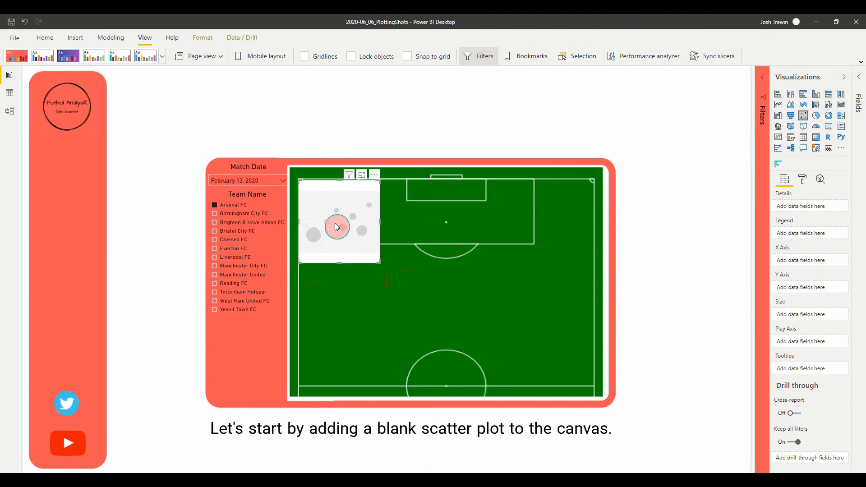
key(Up)
key(Up)
key(Up)
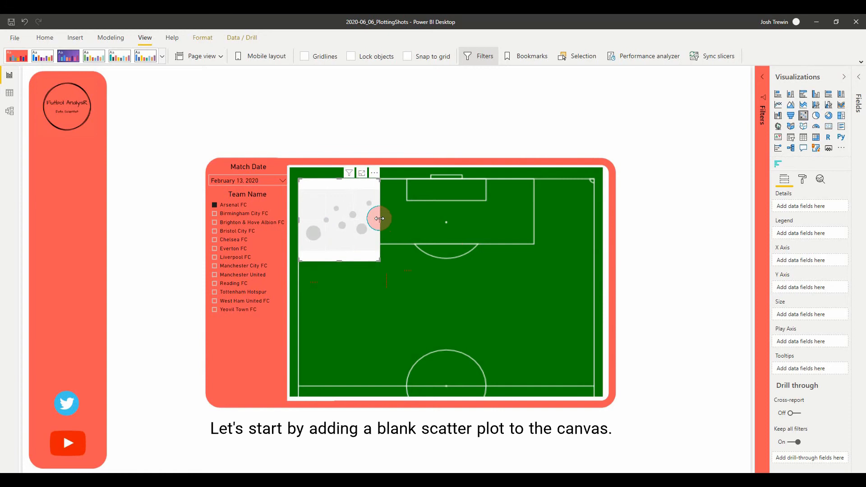
drag(379, 218, 594, 218)
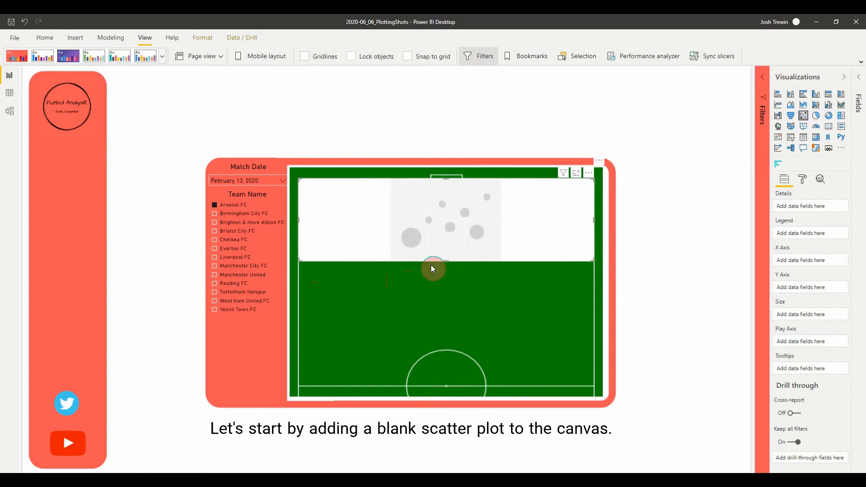
drag(444, 261, 450, 385)
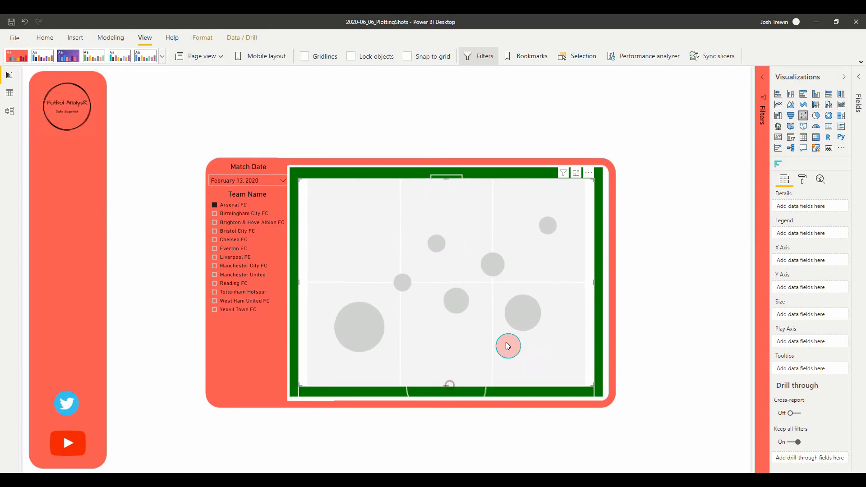
Find the ElapsedTime field and add it to the scatter chart's Details.
click(860, 83)
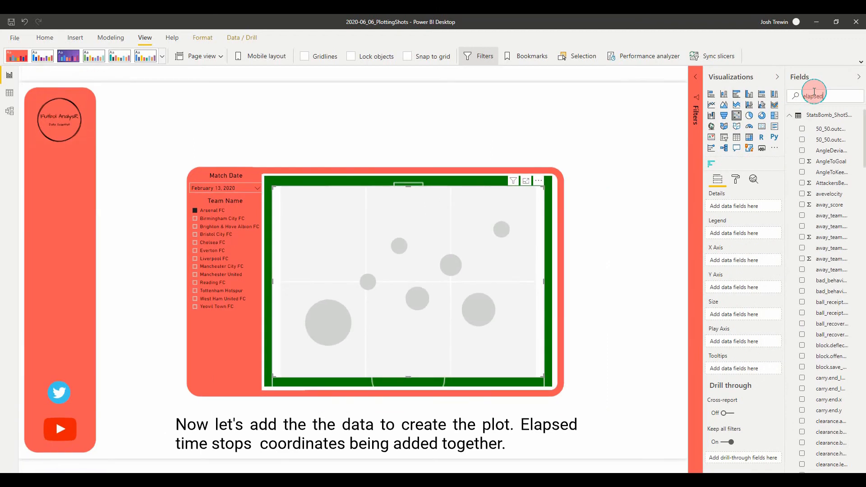
click(813, 92)
text(elapsed)
drag(831, 129, 750, 212)
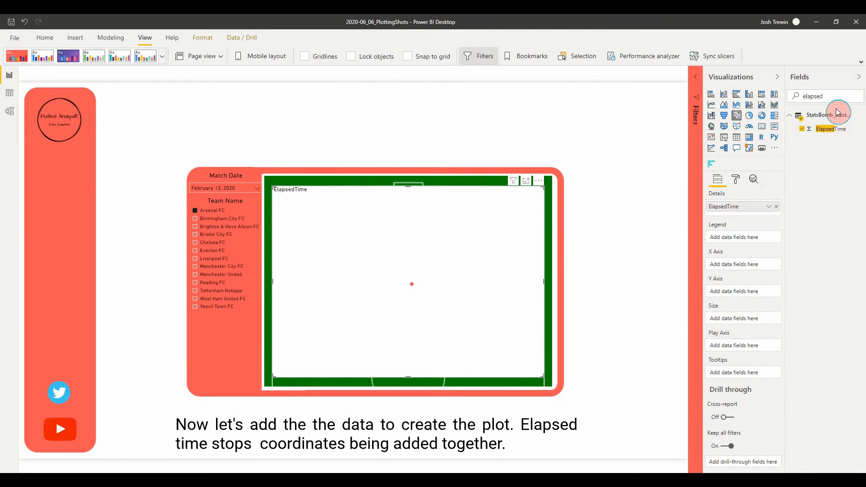
Assign location.y to the scatter chart's X axis and location.x to its Y axis.
drag(832, 99, 775, 99)
text(location)
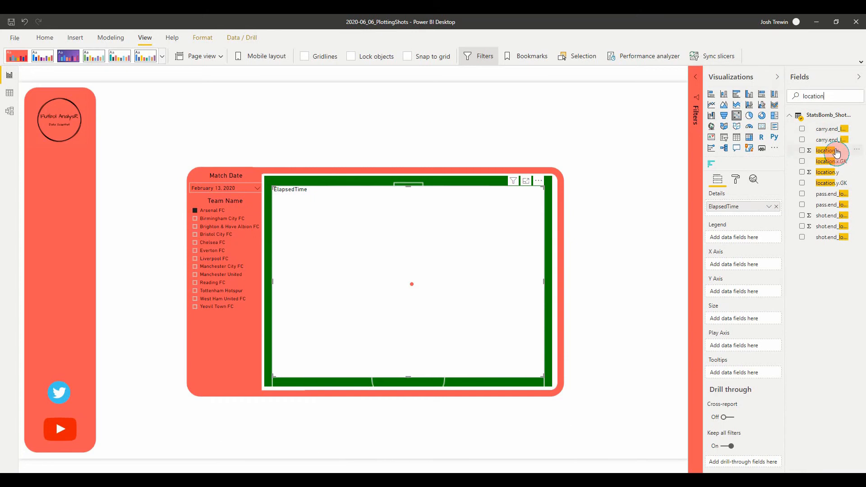
drag(835, 152, 748, 270)
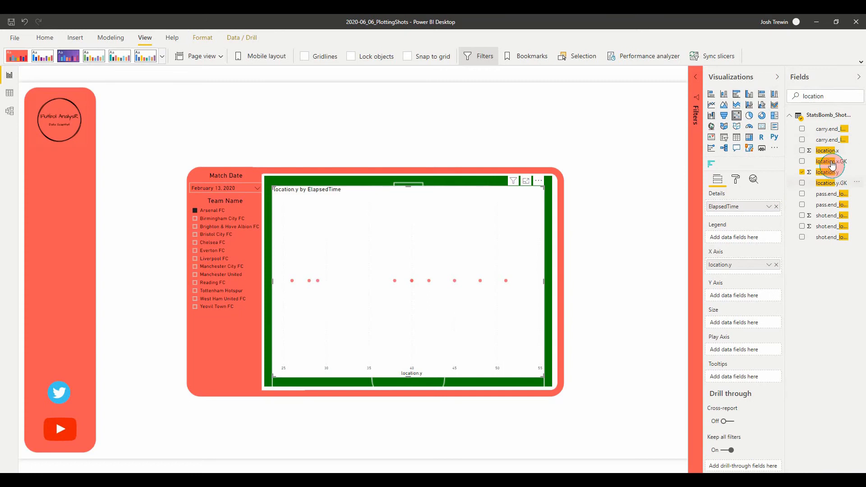
drag(832, 155, 750, 297)
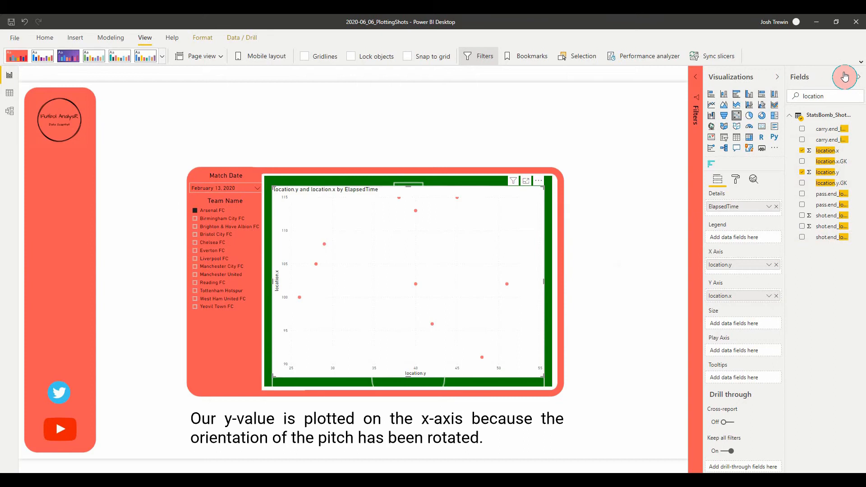
Find the shot.outcome.name field and add it to the scatter chart's tooltips.
drag(833, 95, 782, 92)
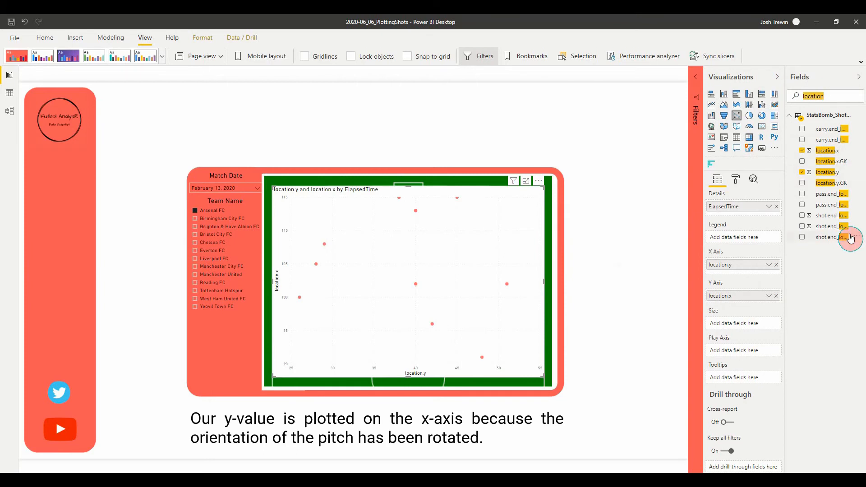
text(shot)
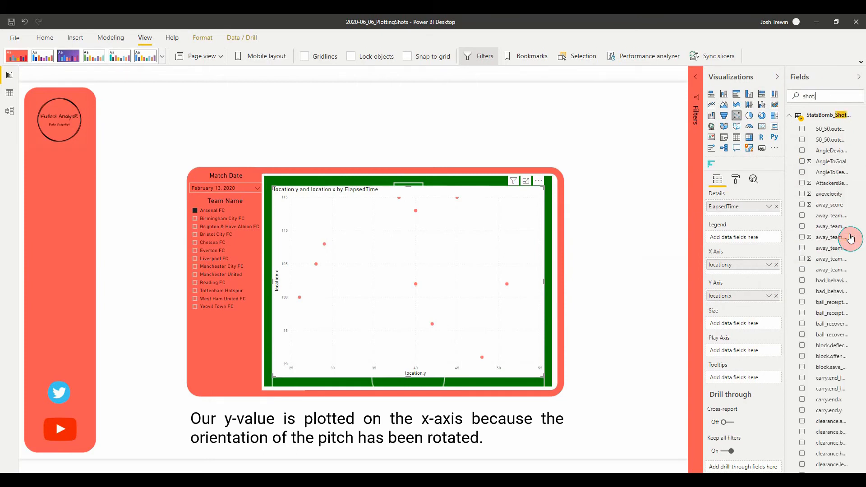
text(.o)
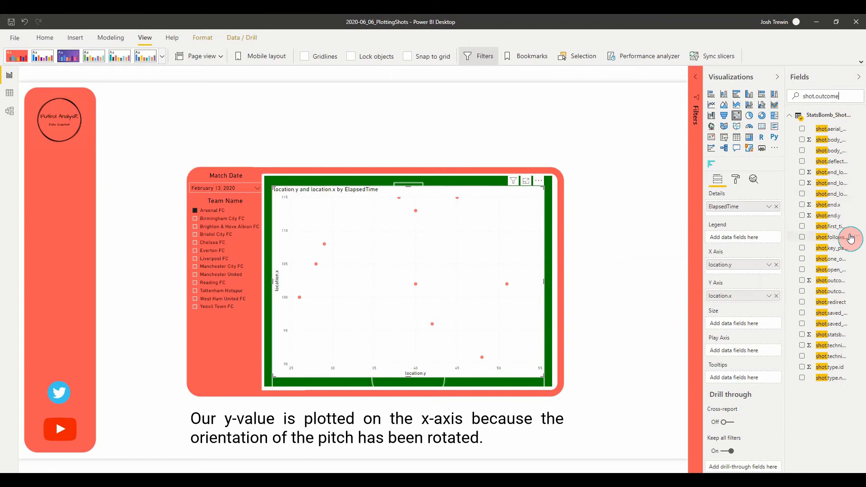
text(utcome)
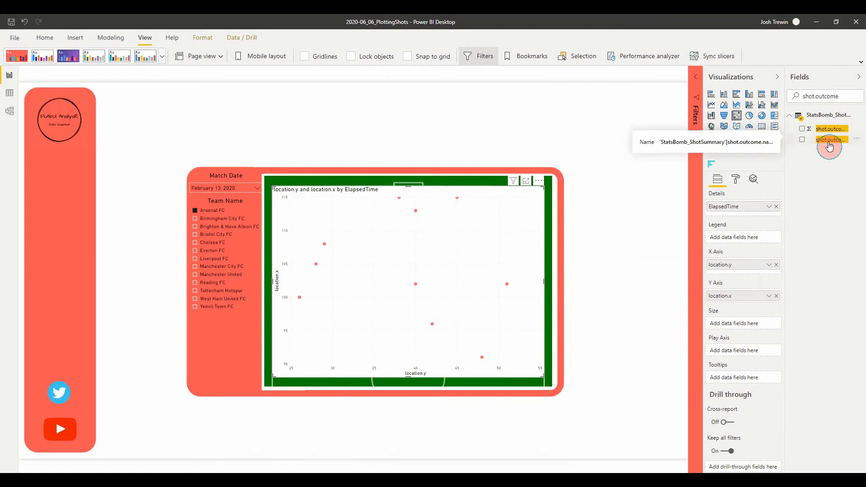
drag(828, 145, 750, 382)
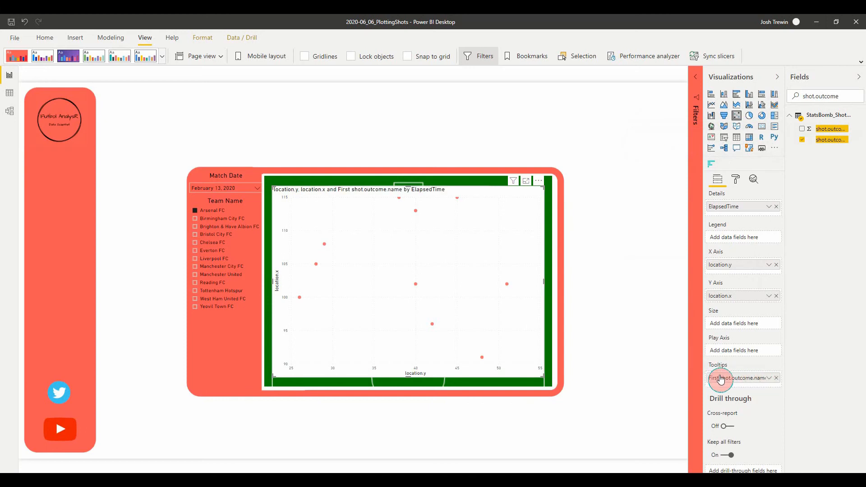
Set the scatter chart's X axis range to start at 0 and end at 80.
click(737, 182)
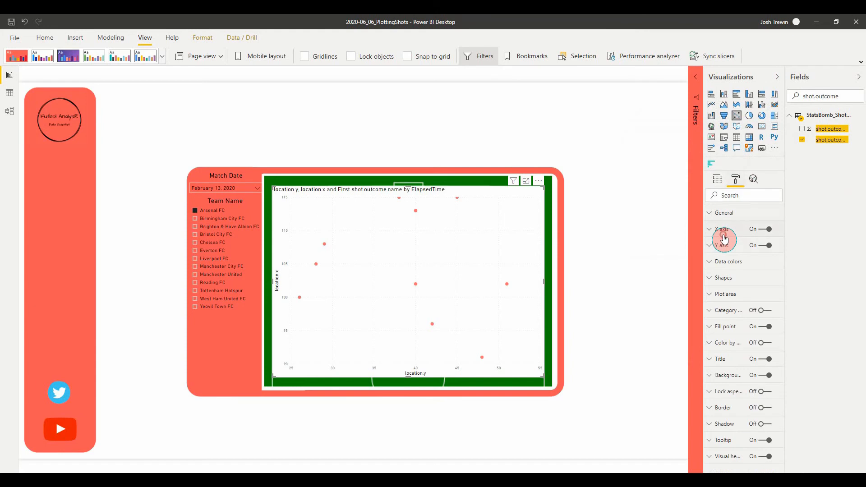
click(723, 233)
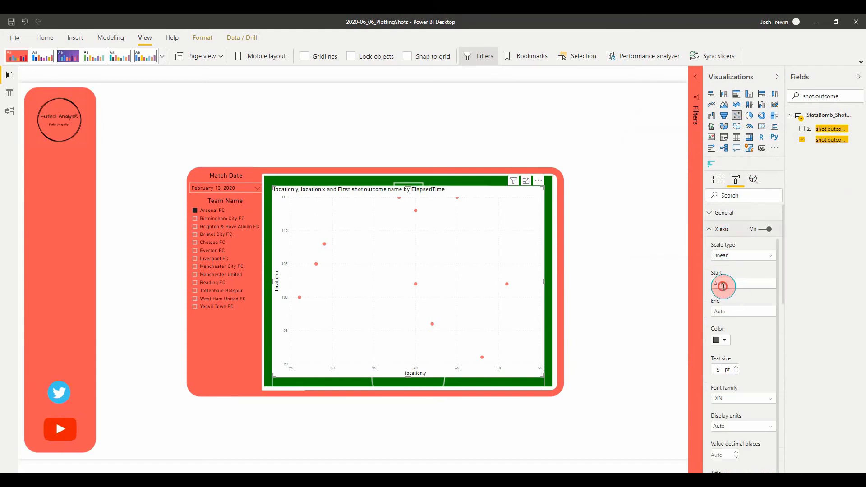
click(722, 285)
text(0)
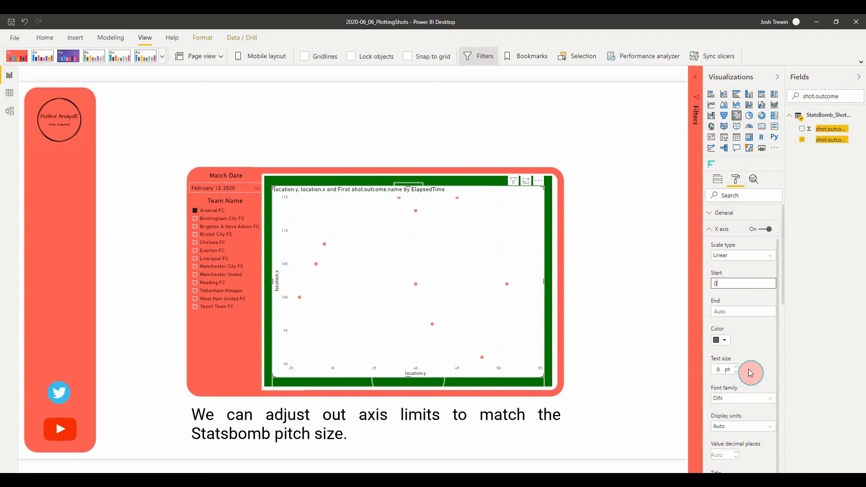
key(Tab)
text(80)
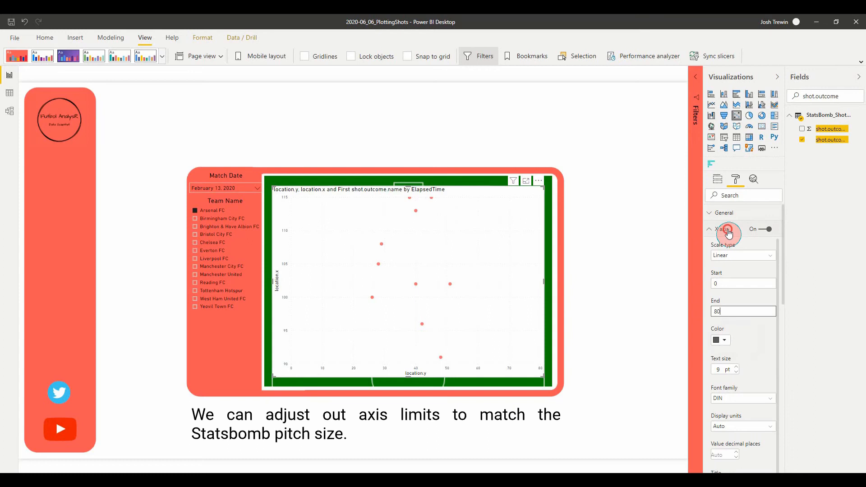
click(727, 229)
Set the scatter chart's Y axis range to start at 60 and end at 120.
click(735, 245)
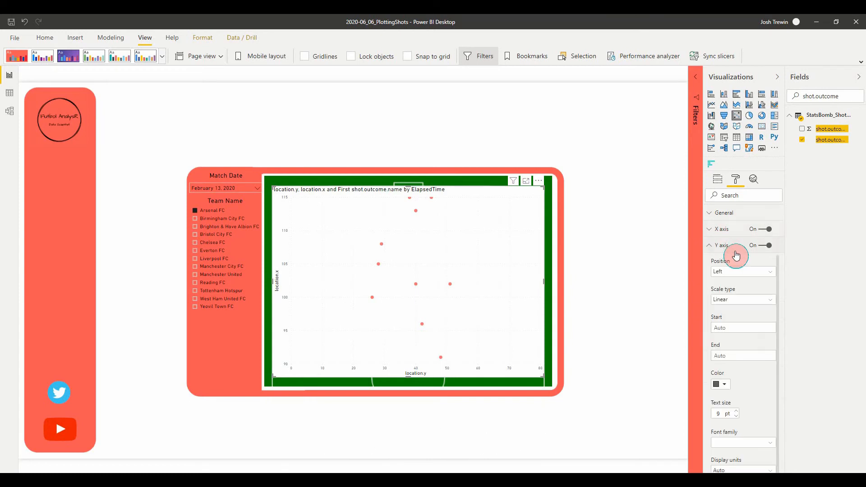
click(739, 329)
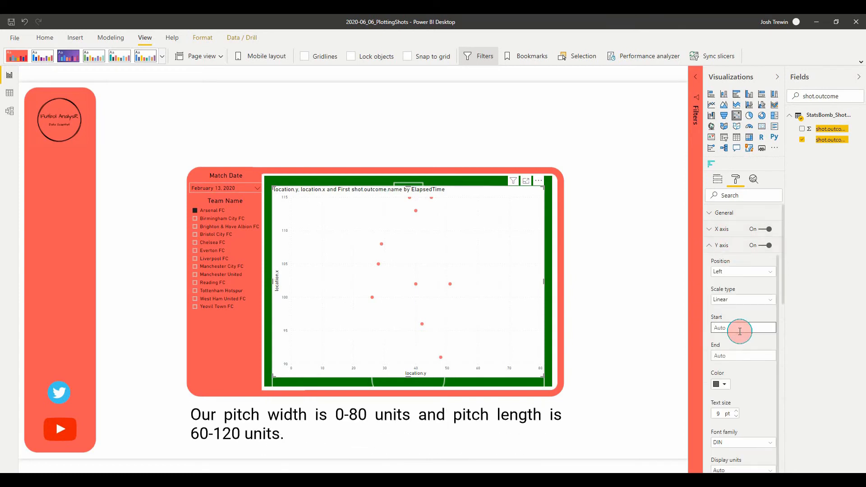
key(Tab)
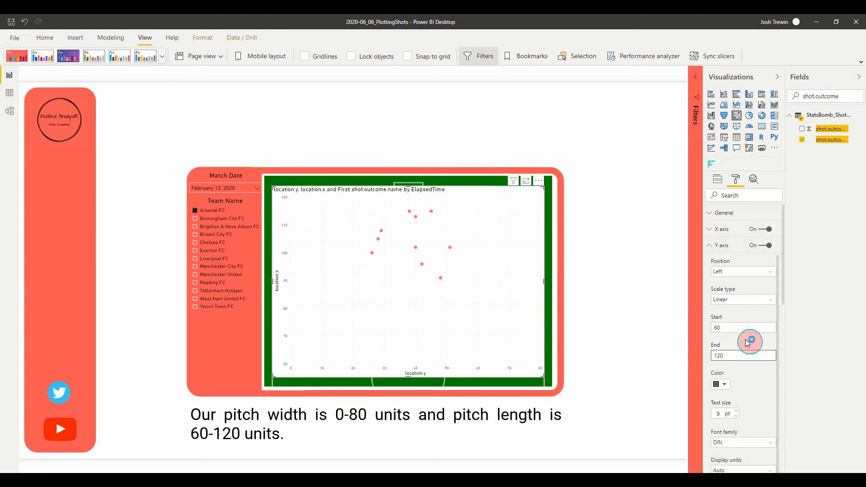
click(745, 340)
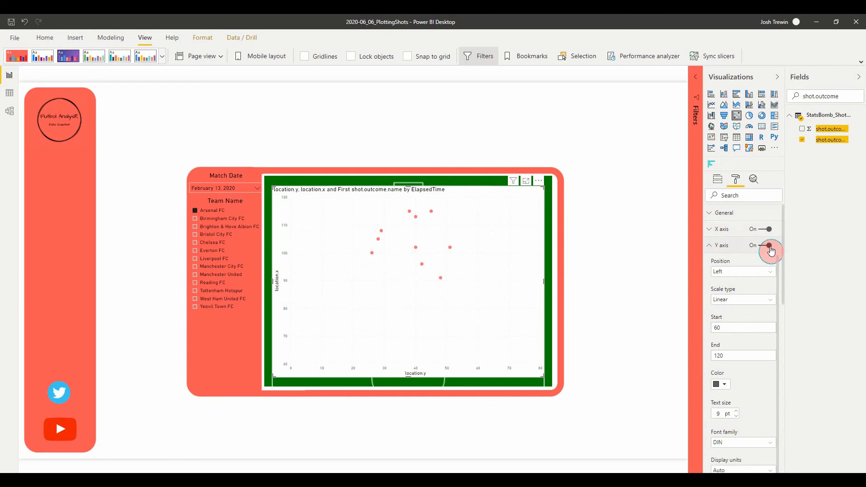
Turn off the scatter chart's Y axis and its axis title.
click(769, 247)
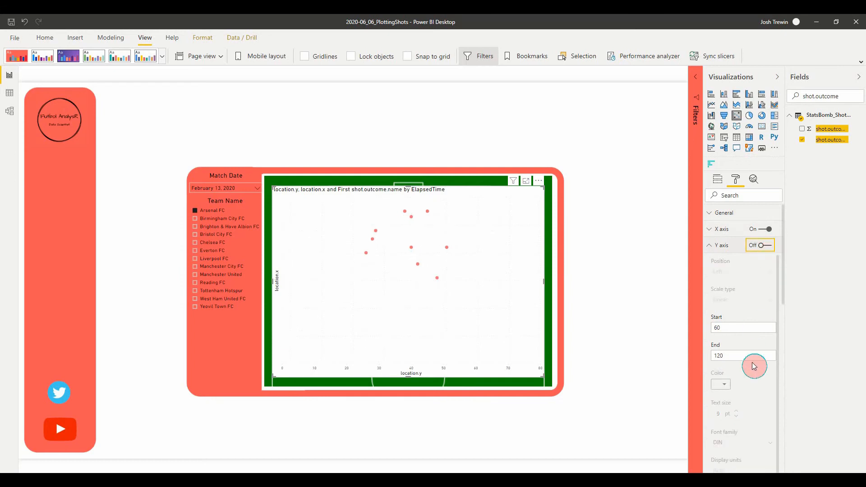
scroll(754, 366, down, 3)
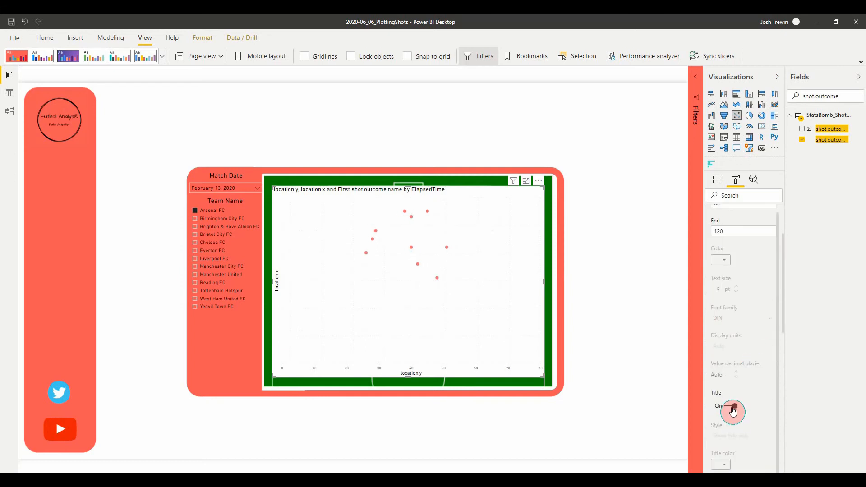
click(733, 408)
scroll(731, 410, up, 5)
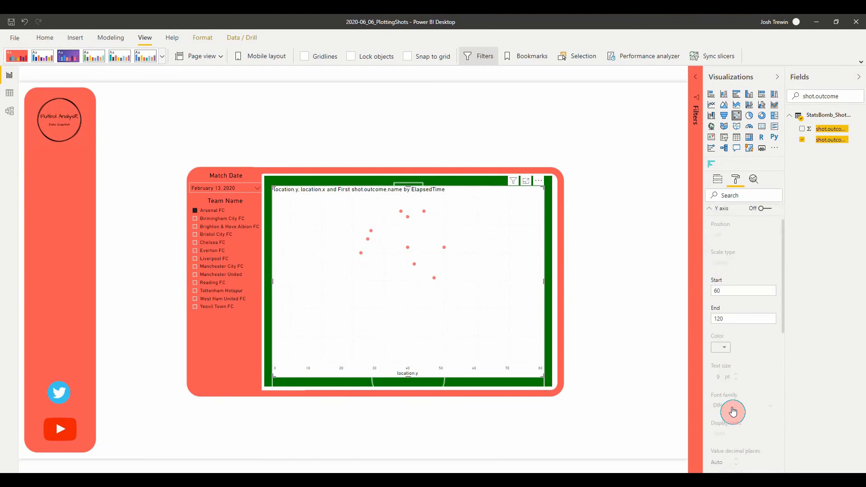
click(726, 244)
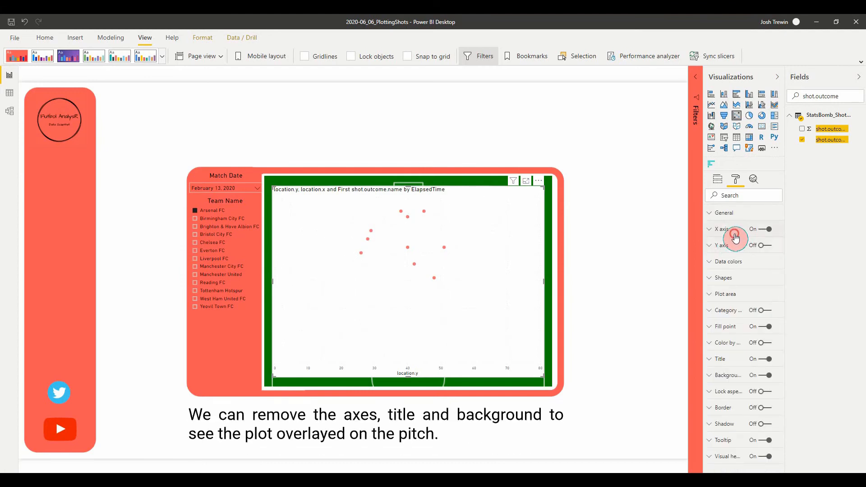
Turn off the scatter chart's X axis and its axis title.
click(734, 233)
scroll(753, 355, down, 1)
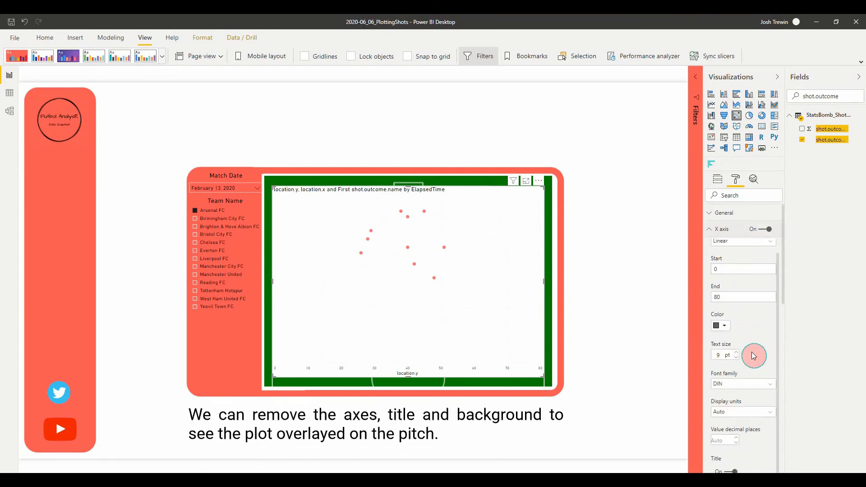
scroll(744, 441, up, 1)
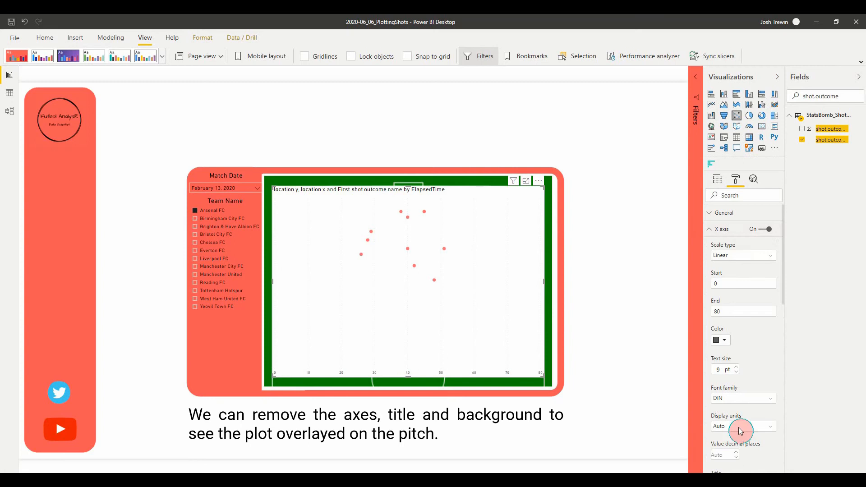
click(766, 230)
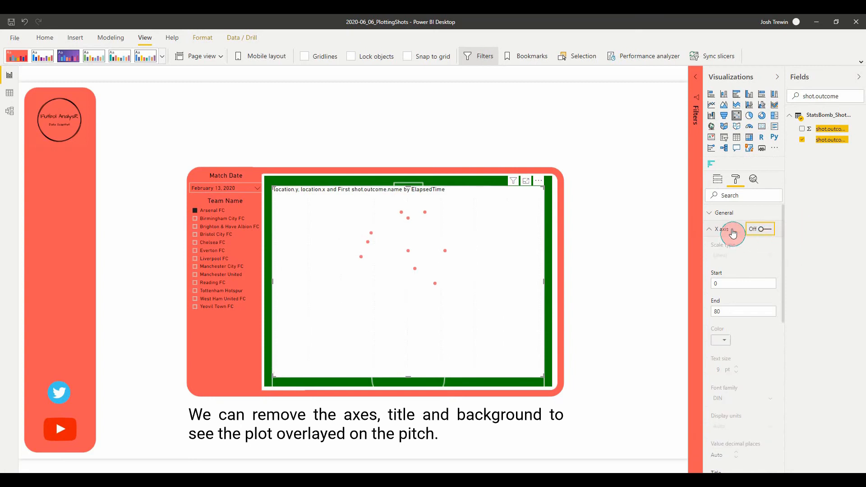
click(730, 229)
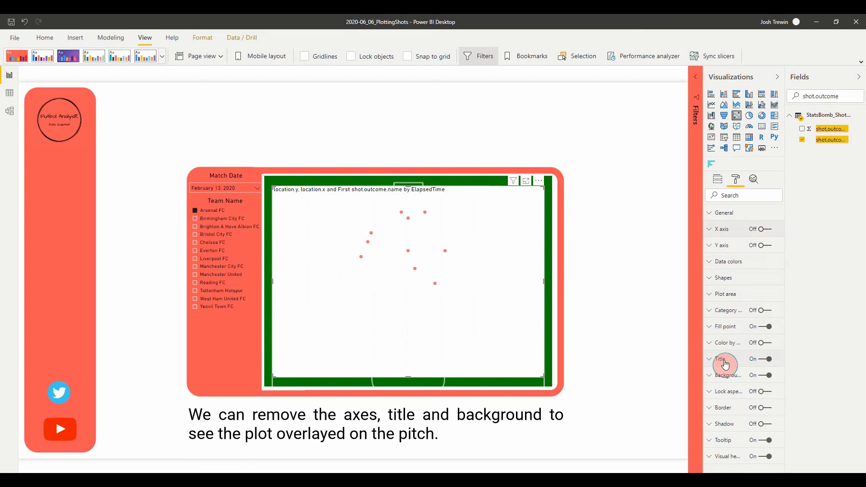
Turn off the scatter chart's title and background so the shots overlay the pitch.
click(769, 363)
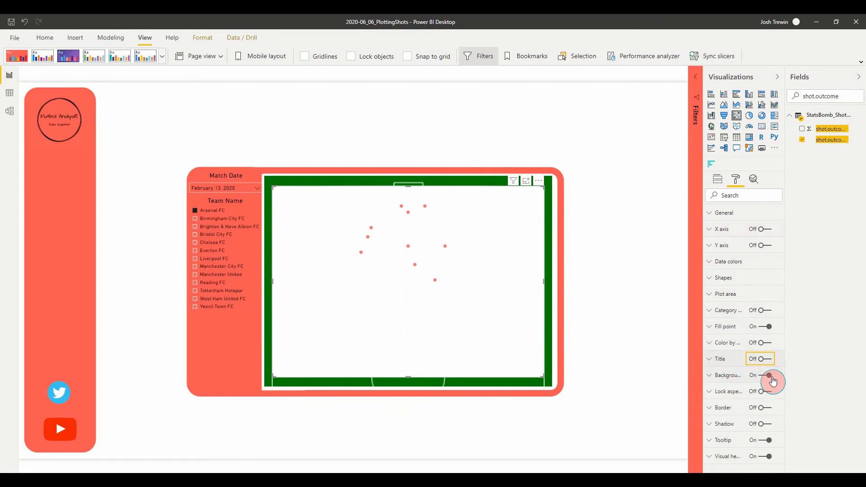
click(771, 378)
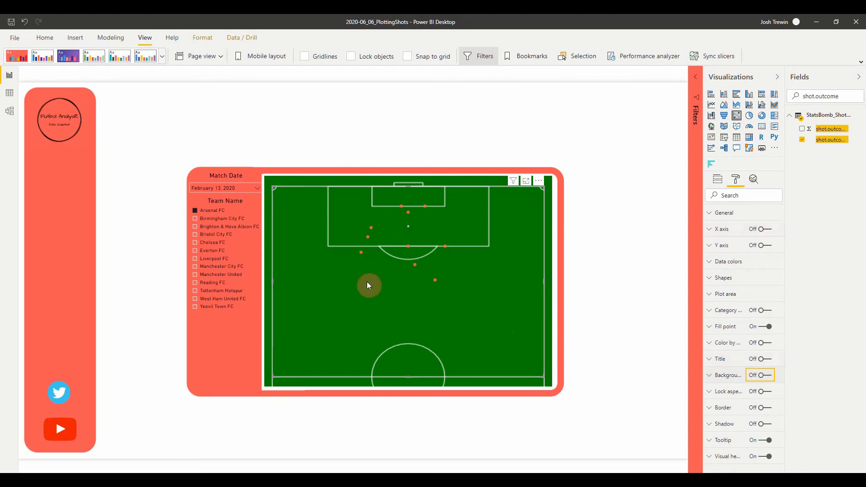
Switch the match date filter to February 2, 2020, to January 19, 2020, and finally to January 12, 2020.
click(231, 191)
click(215, 220)
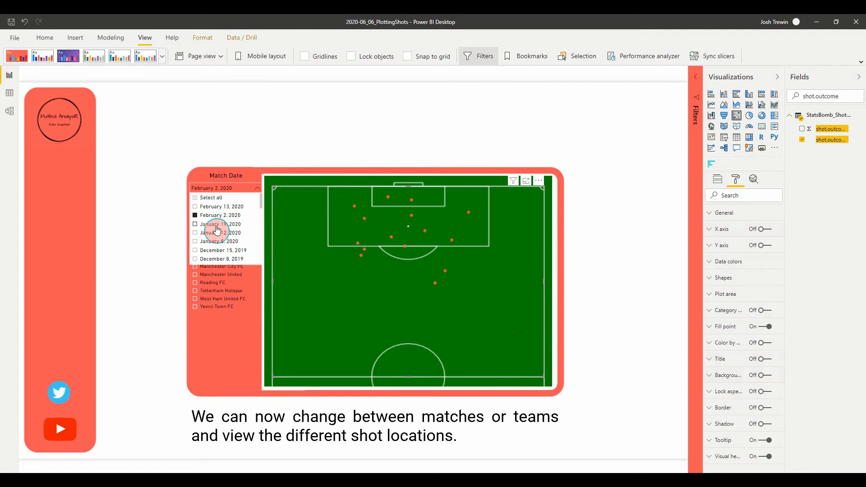
click(217, 229)
click(222, 233)
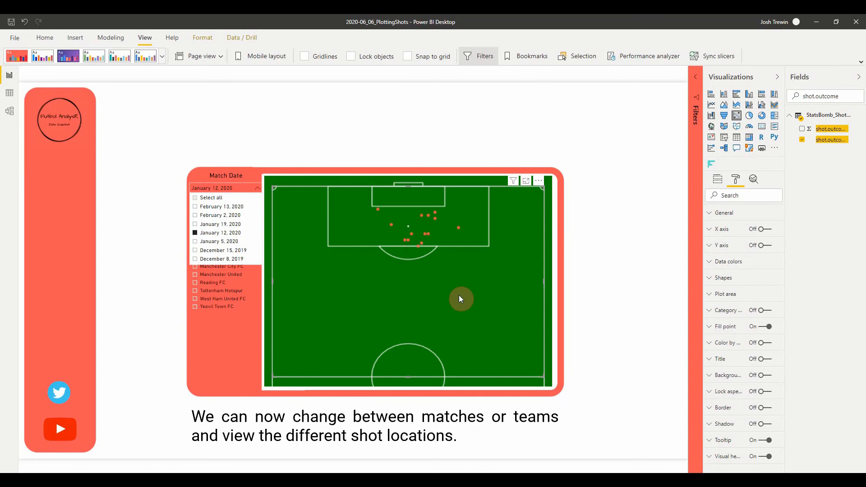
click(599, 287)
click(599, 288)
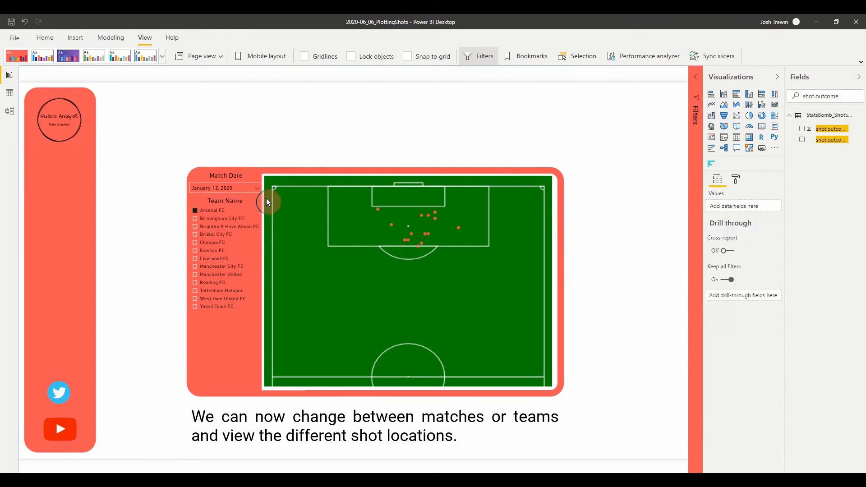
Switch the team filter to Brighton & Hove Albion FC, to Bristol City FC, and back to Arsenal FC to compare shot locations.
click(221, 227)
click(223, 231)
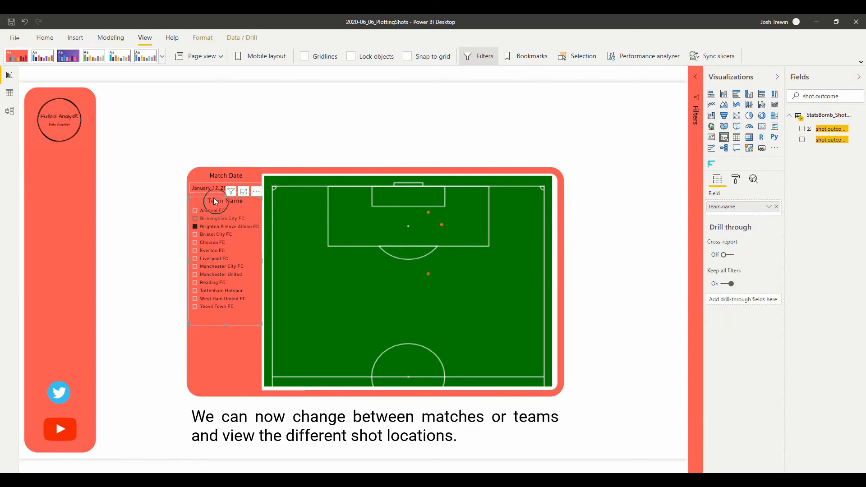
click(217, 235)
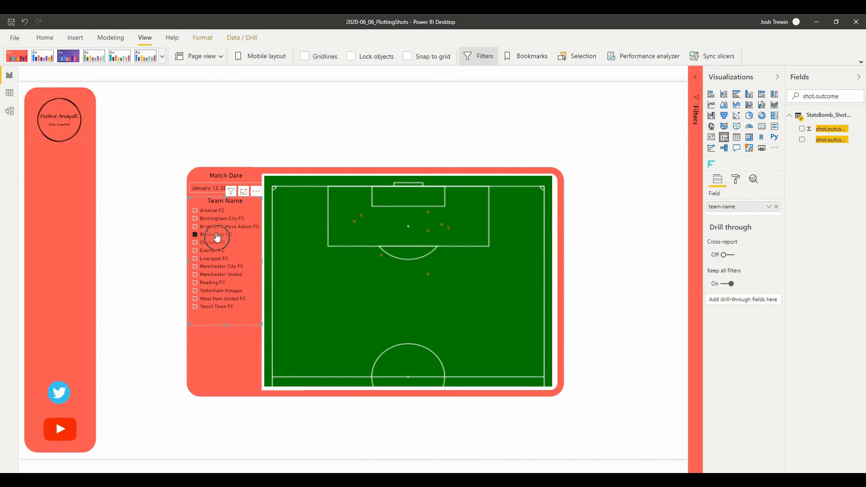
click(211, 210)
click(616, 298)
click(799, 141)
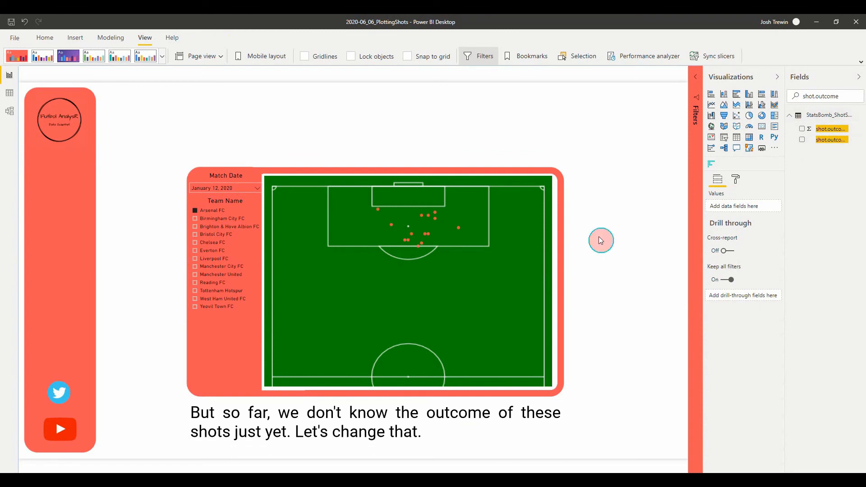
Clear the January 12, 2020 selection from the match date filter so shots from all matches are plotted.
click(545, 258)
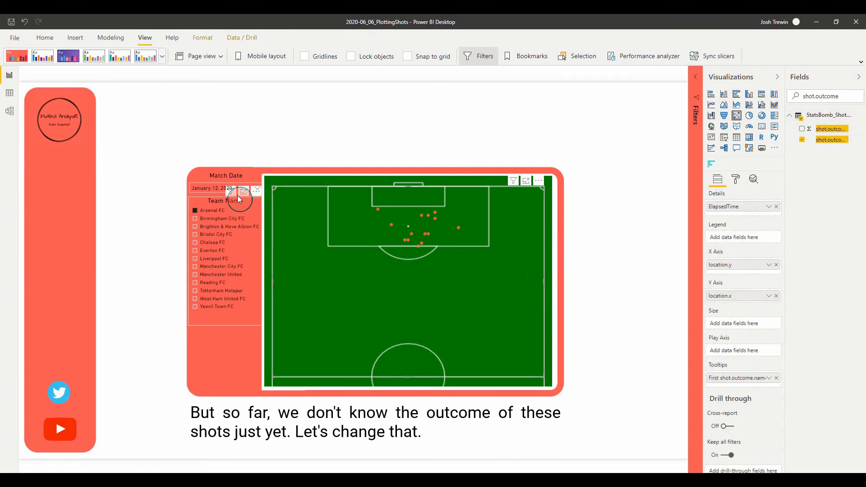
click(217, 187)
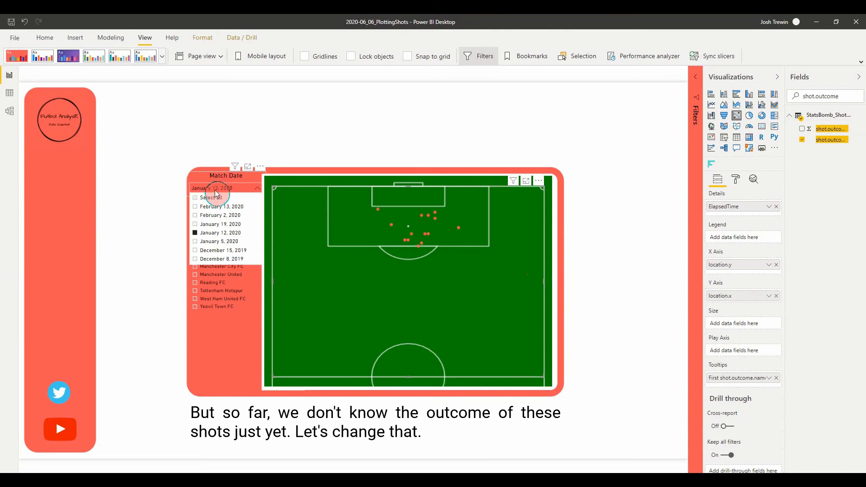
click(203, 238)
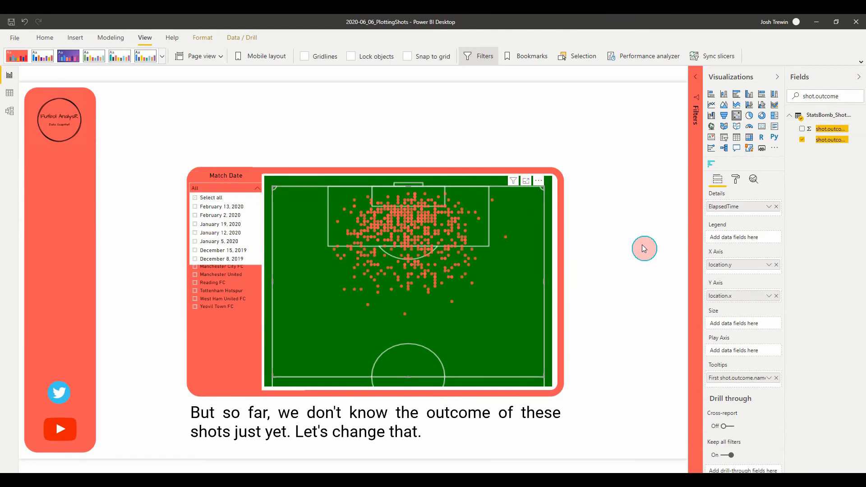
Turn on Show all in the scatter chart's data colors to list a color for each detail value.
click(736, 179)
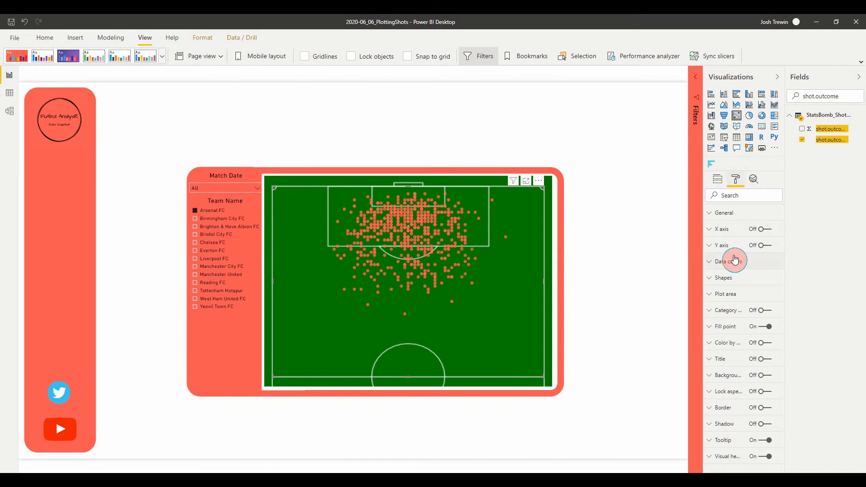
click(711, 265)
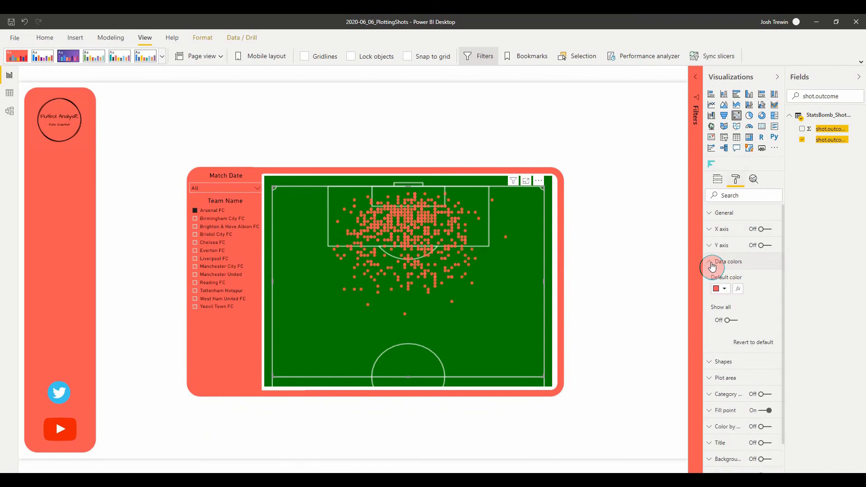
scroll(711, 266, down, 2)
click(728, 282)
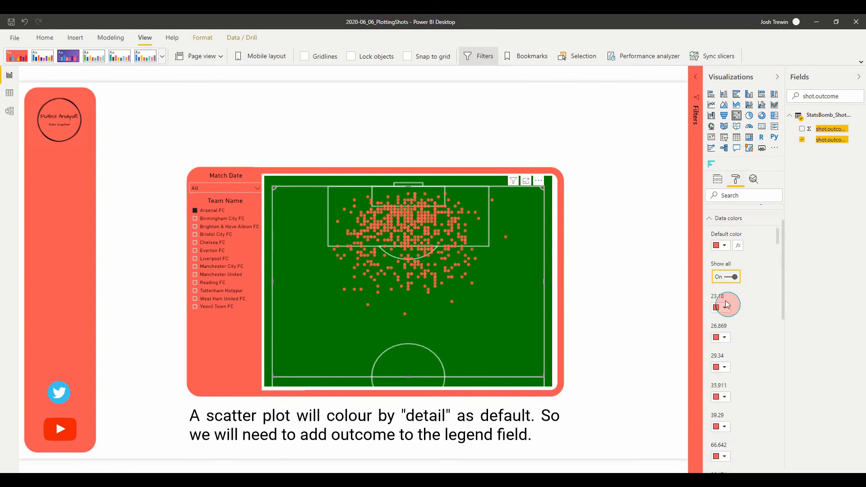
click(734, 277)
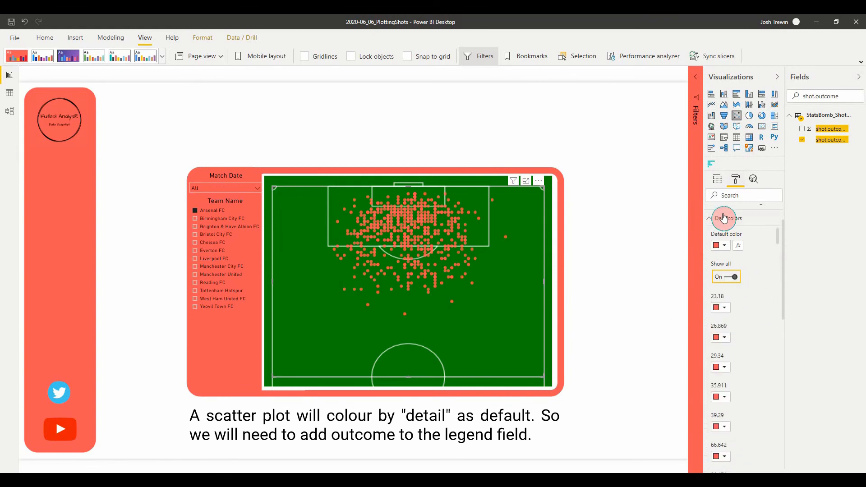
Color the shots by outcome by adding shot.outcome.name as the scatter chart's legend field, and turn off the legend display.
click(724, 181)
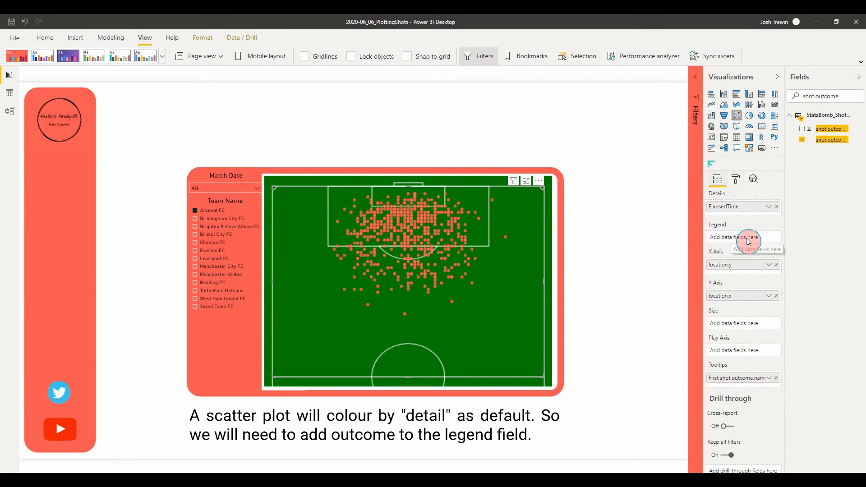
drag(823, 140, 750, 242)
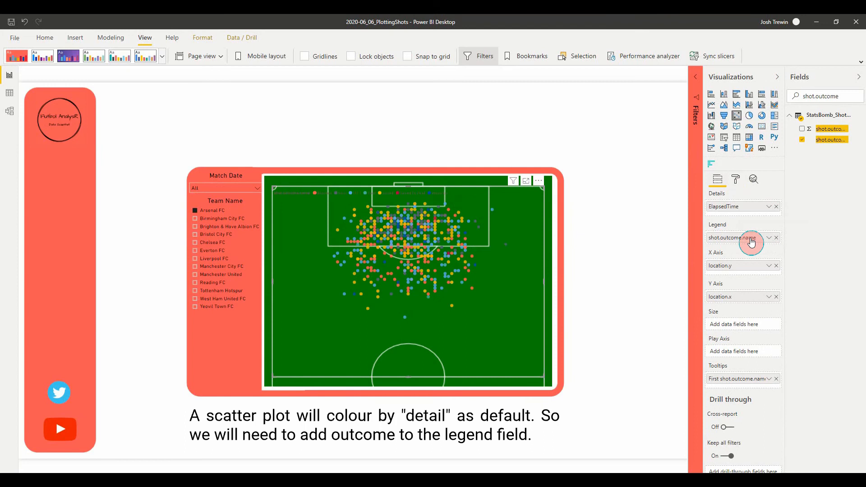
click(735, 179)
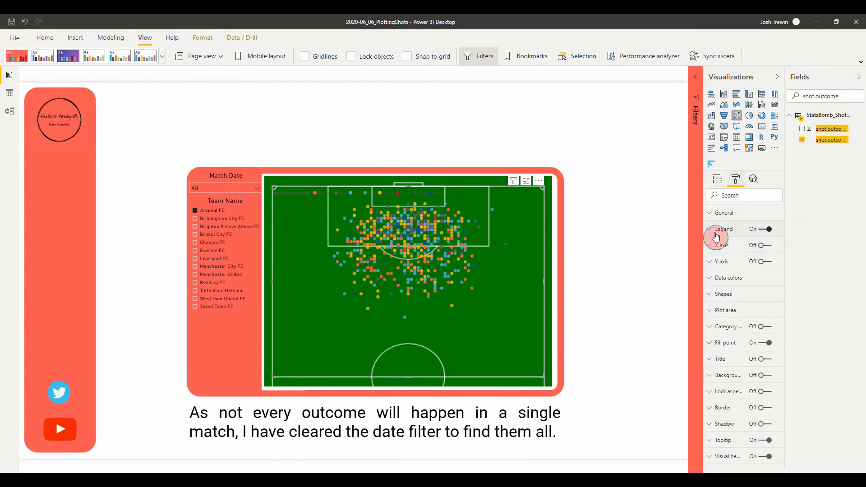
click(763, 230)
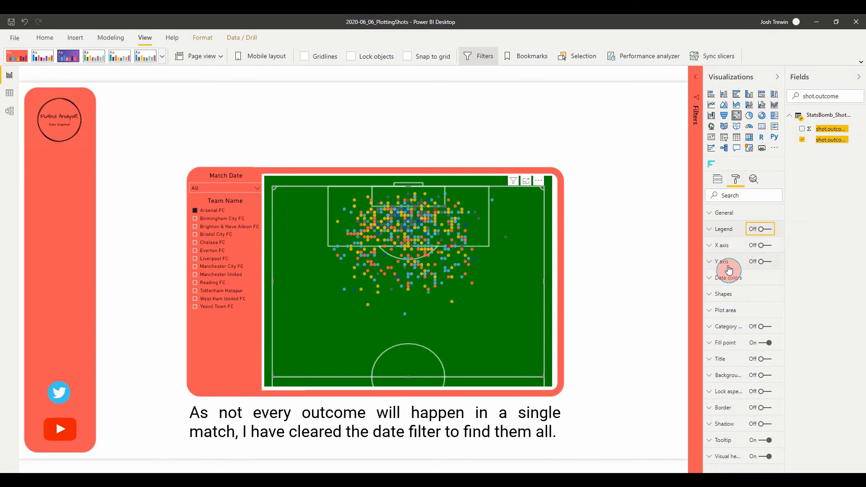
Copy the Blocked color code from the legend color notes in Notepad and set the Blocked data color to FFBCBC.
click(729, 277)
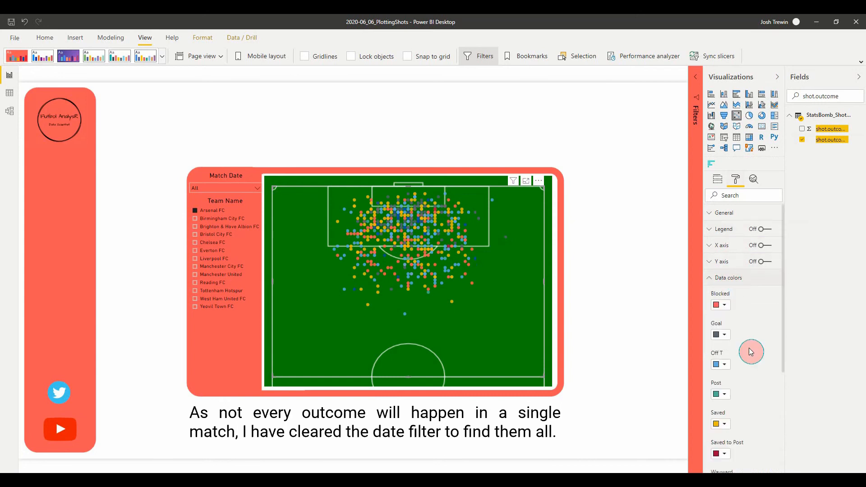
scroll(750, 351, down, 3)
scroll(750, 352, up, 2)
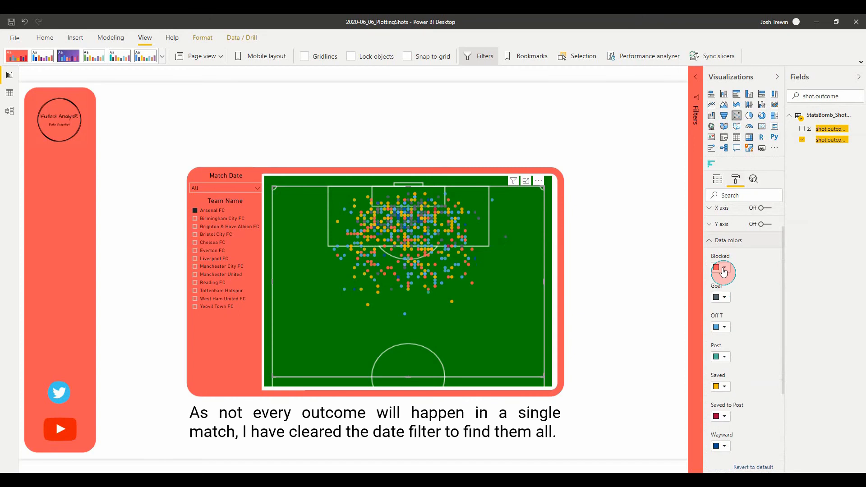
key(alt+Tab)
key(Tab)
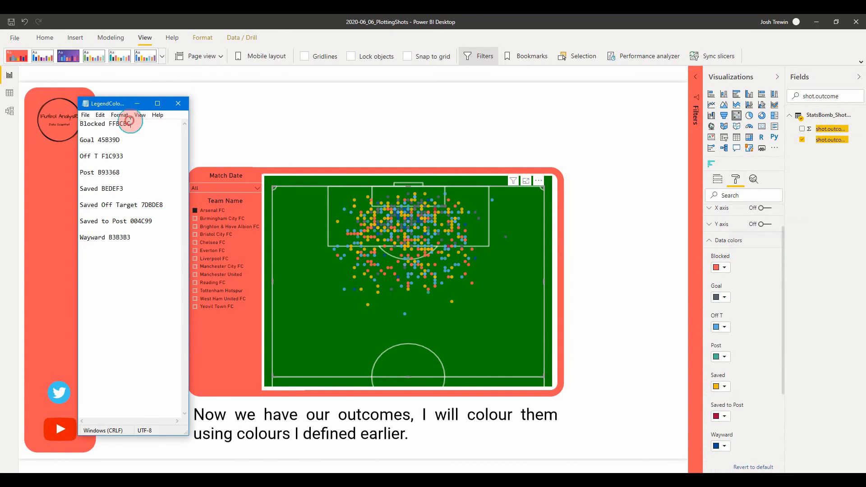
drag(131, 123, 109, 124)
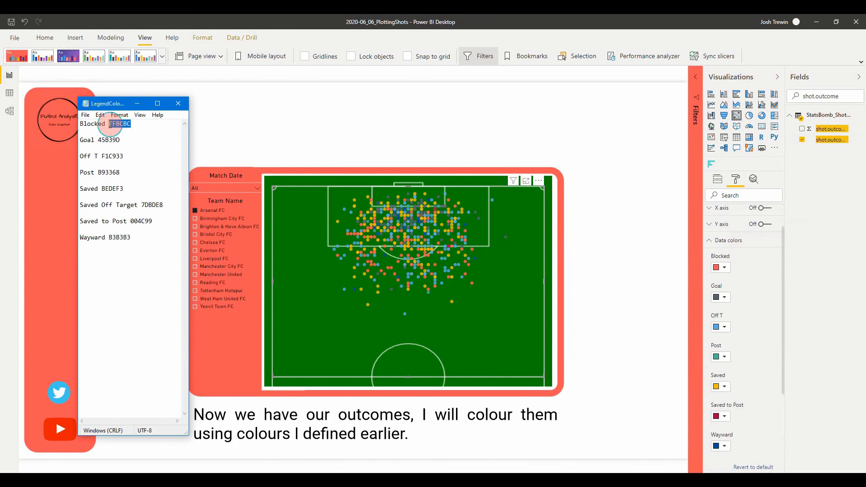
click(719, 273)
click(743, 353)
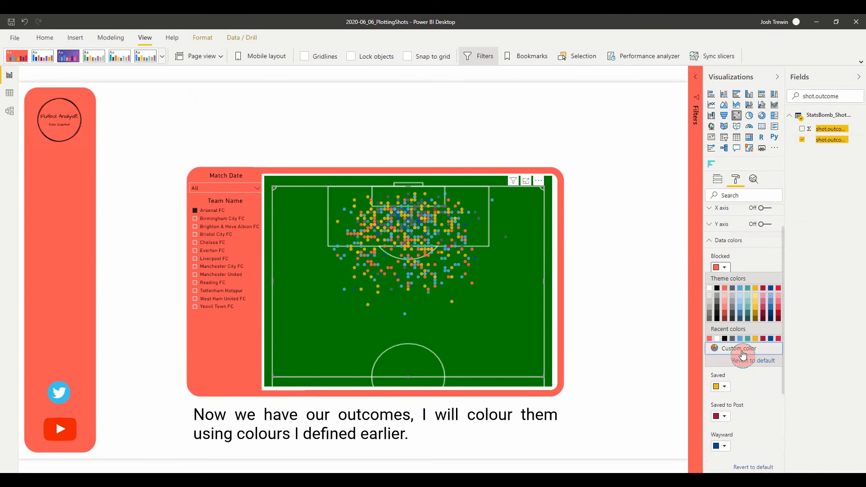
drag(734, 359, 707, 363)
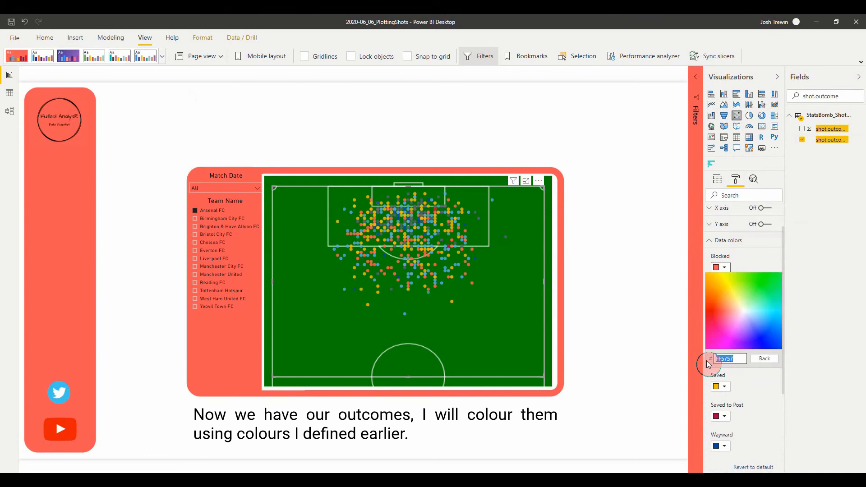
click(659, 339)
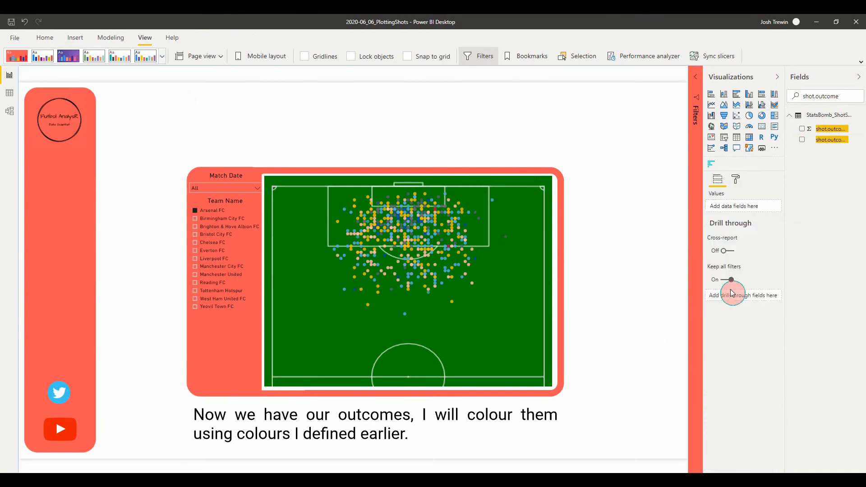
Reselect the scatter chart and set its Goal data color to 45B39D, copied from the legend color notes in Notepad.
click(518, 274)
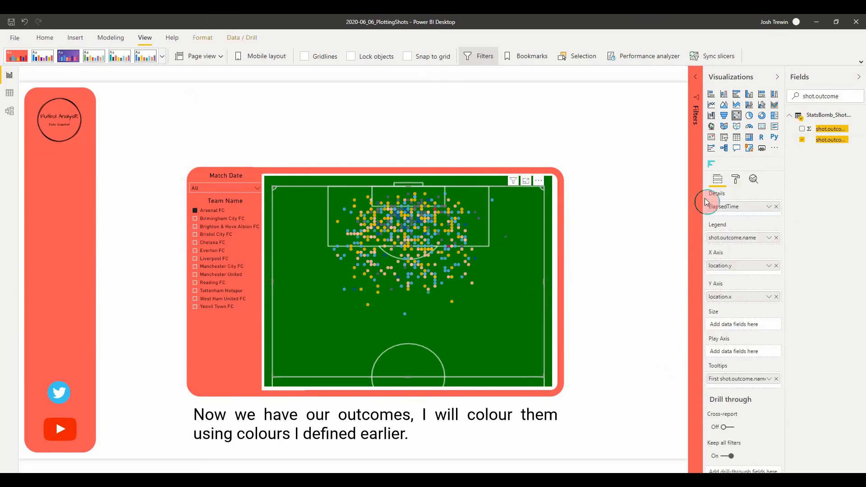
click(736, 179)
click(728, 281)
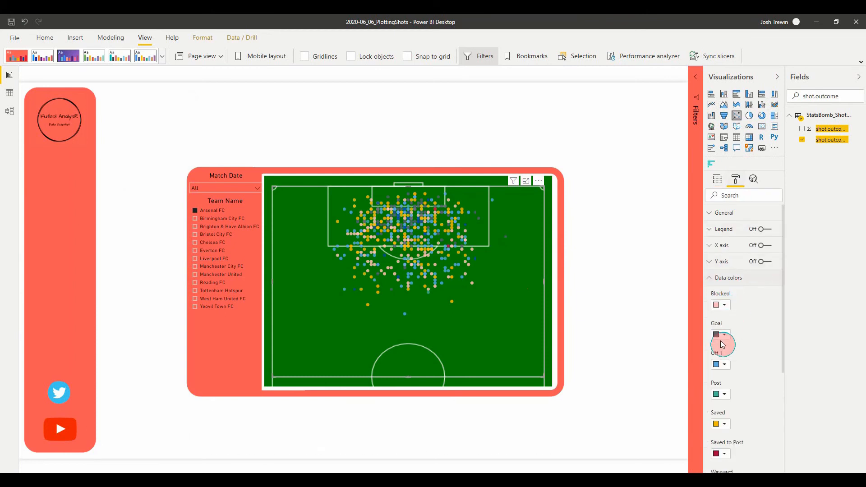
key(alt+Tab)
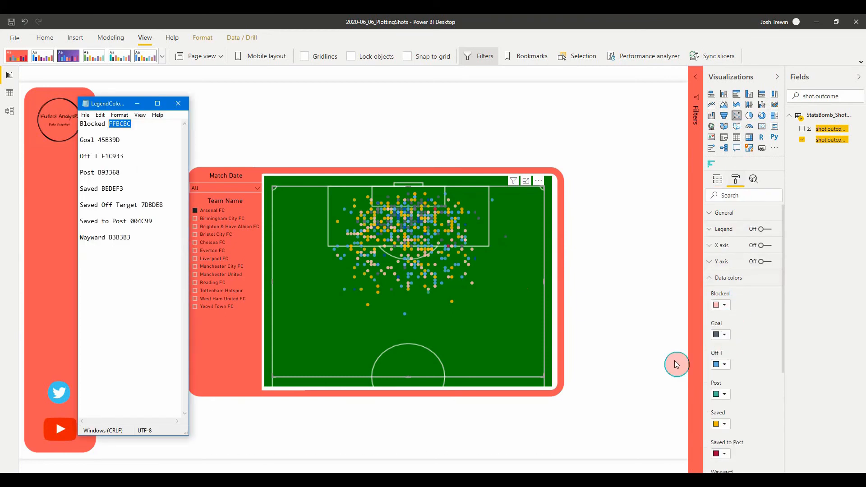
click(119, 140)
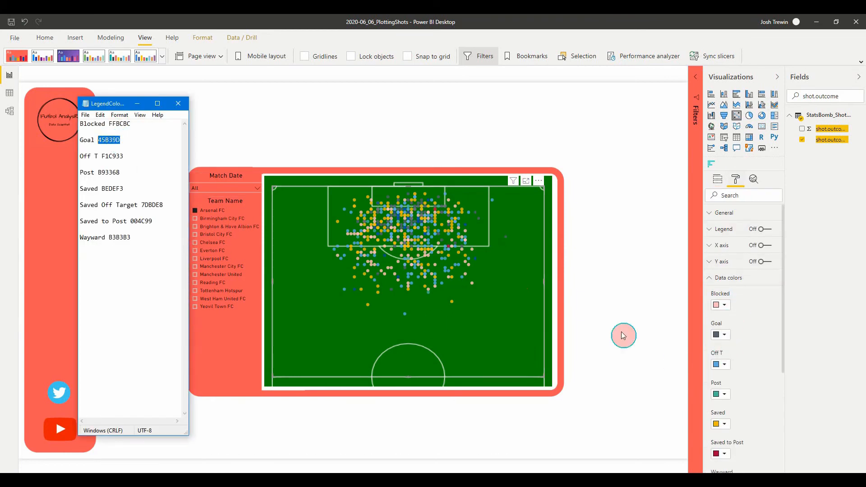
click(724, 342)
click(733, 415)
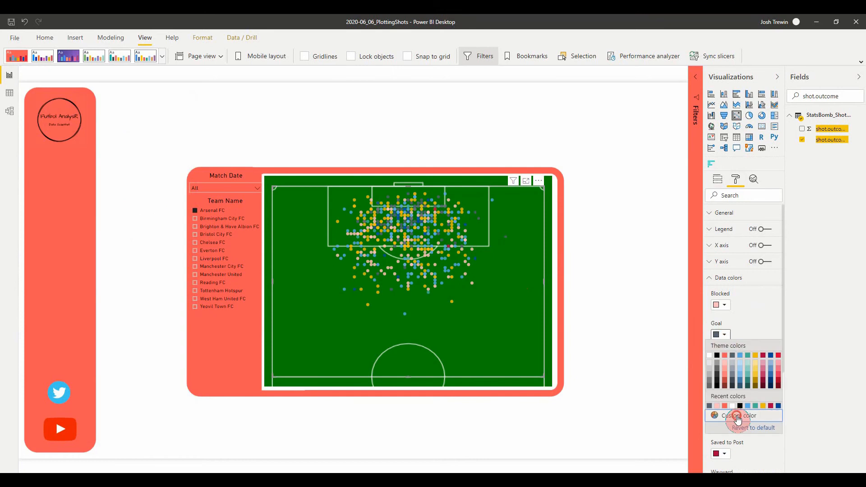
click(738, 426)
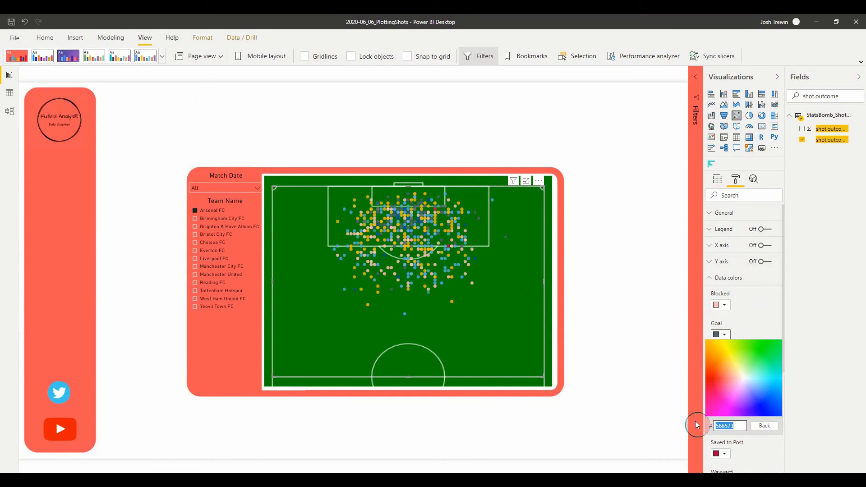
text(45B39D)
click(758, 333)
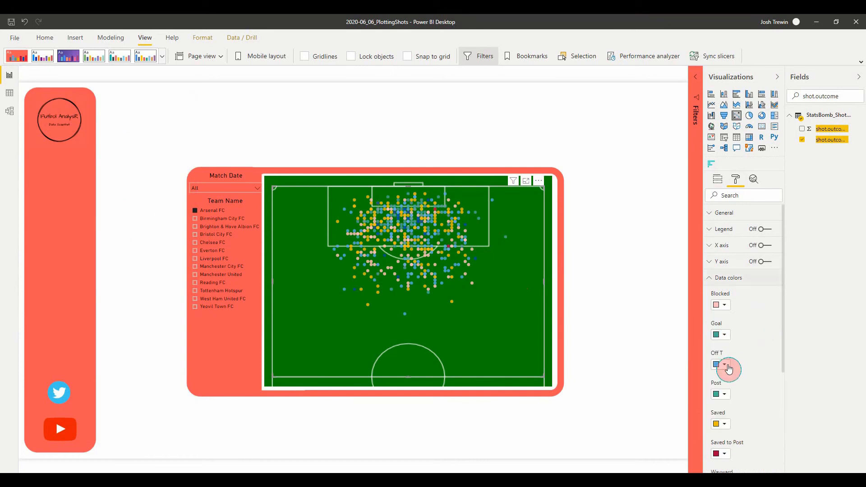
Set the Off T data color to F1C933, copied from the legend color notes in Notepad.
key(alt+Tab)
key(Down)
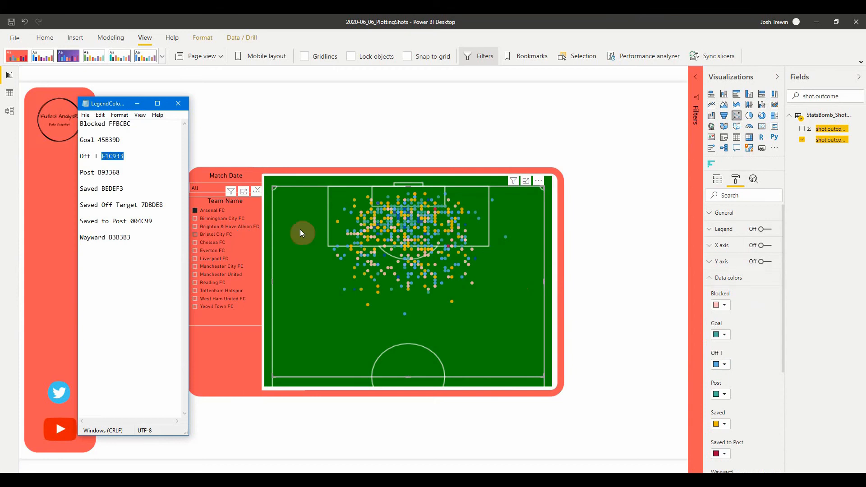
click(723, 365)
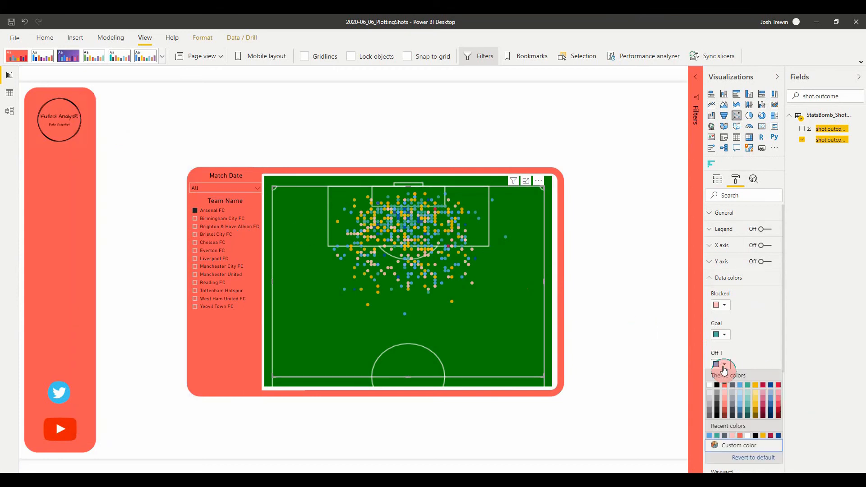
click(735, 445)
drag(740, 455, 704, 455)
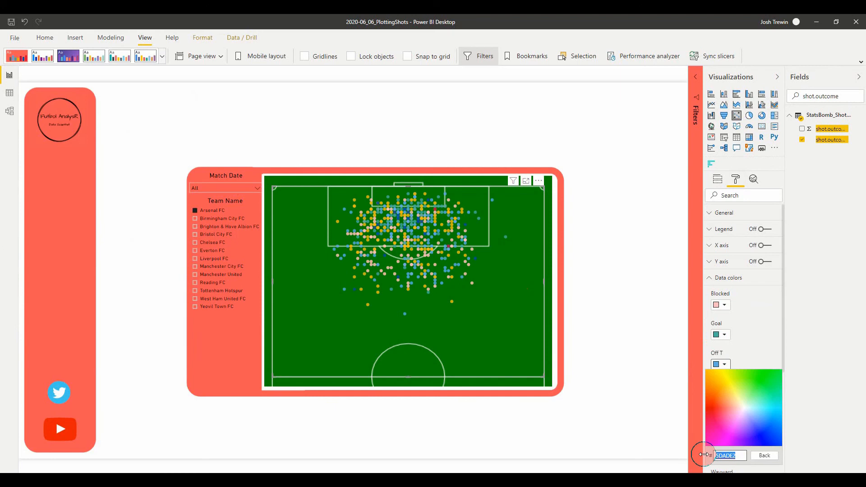
click(766, 359)
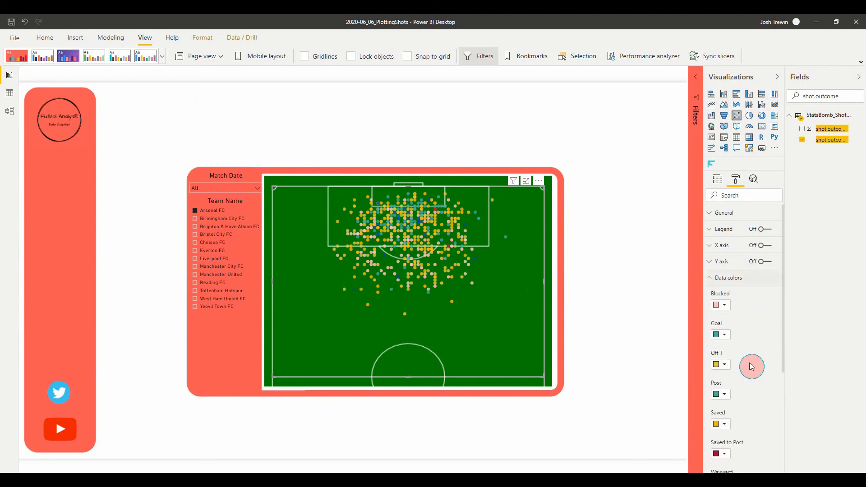
Copy the Post color code from the legend color notes in Notepad and set the scatter chart's Post data color to B93368.
click(721, 398)
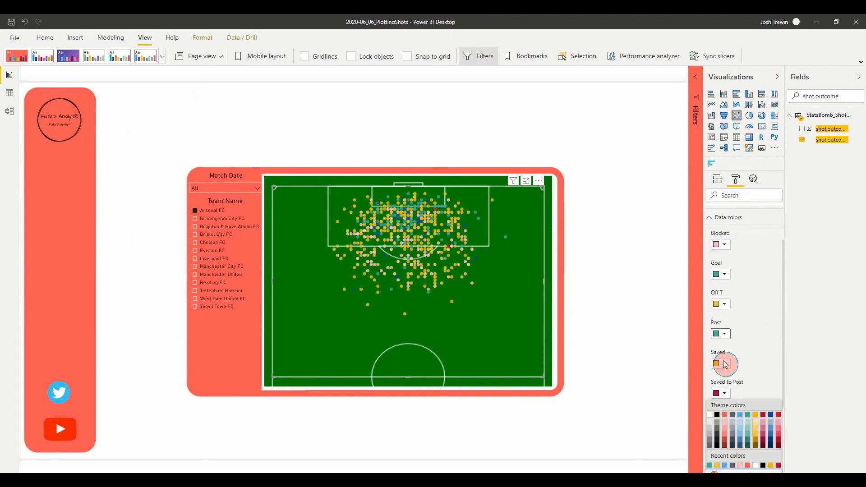
click(727, 337)
key(alt+Tab)
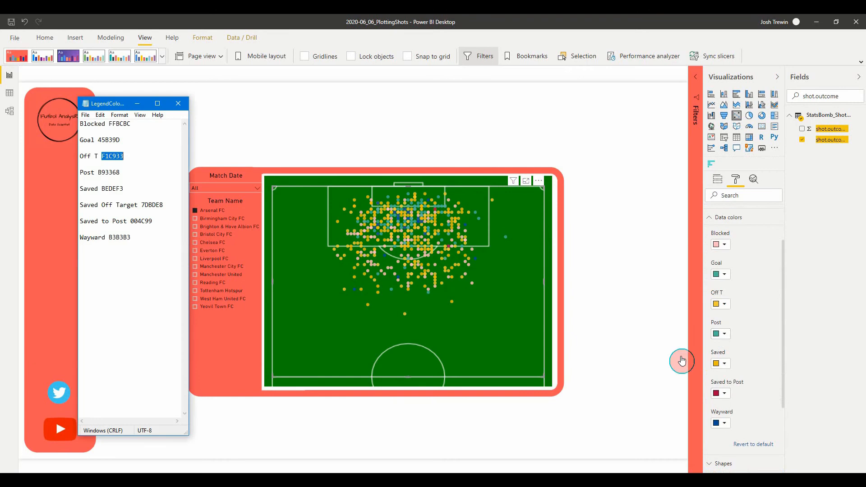
click(123, 172)
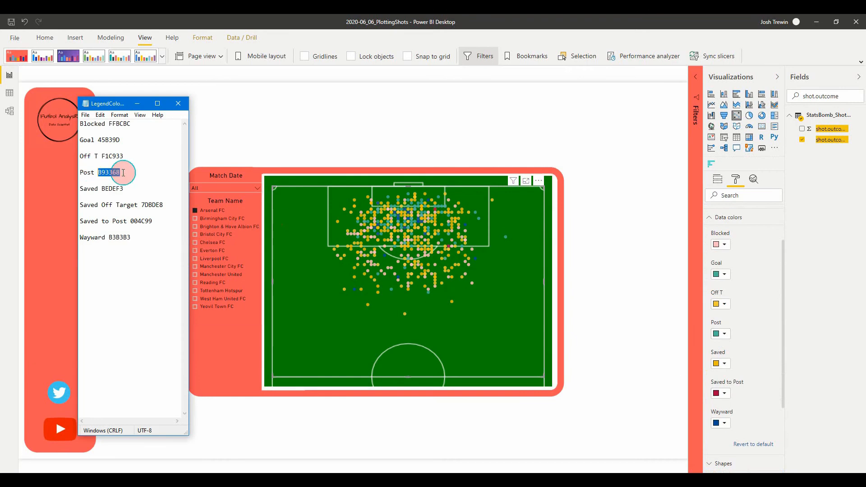
key(alt+Tab)
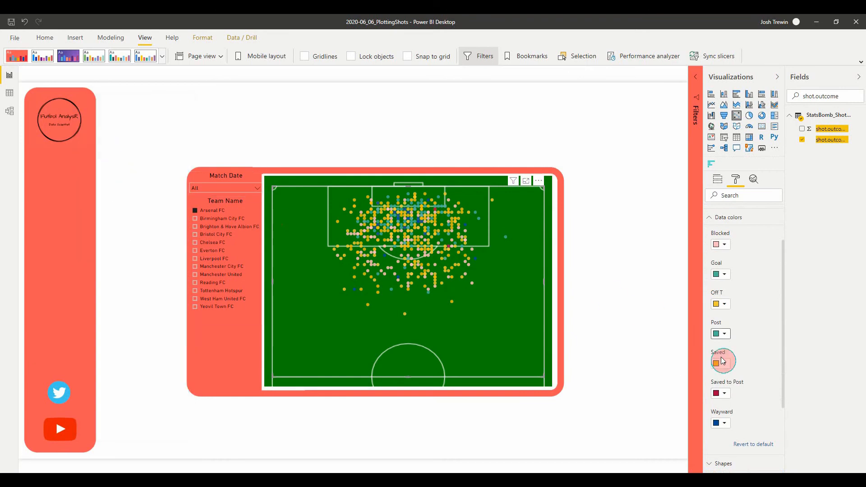
click(723, 334)
click(729, 415)
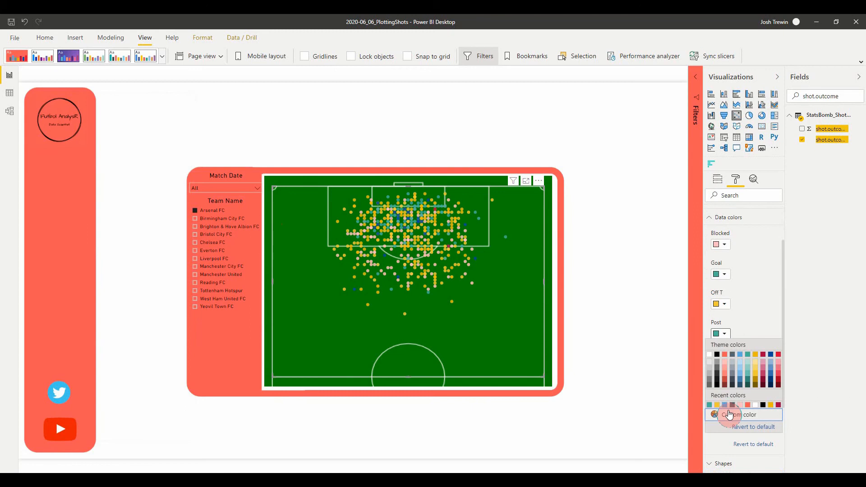
double_click(717, 425)
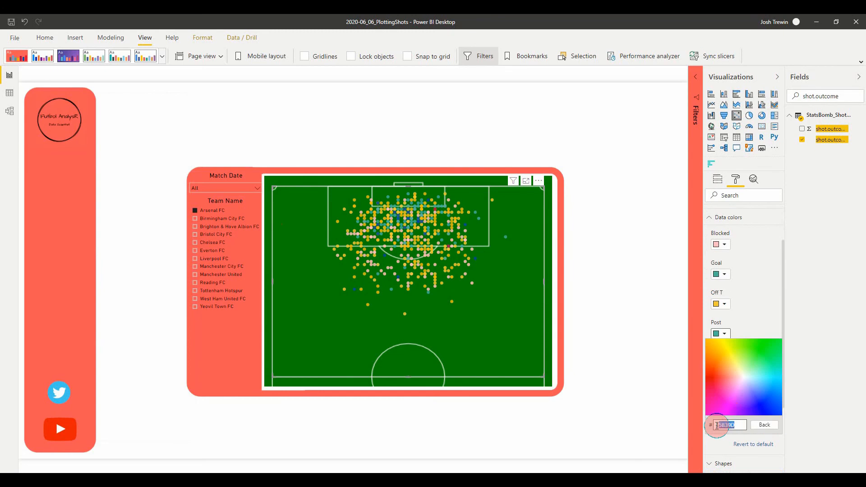
click(763, 315)
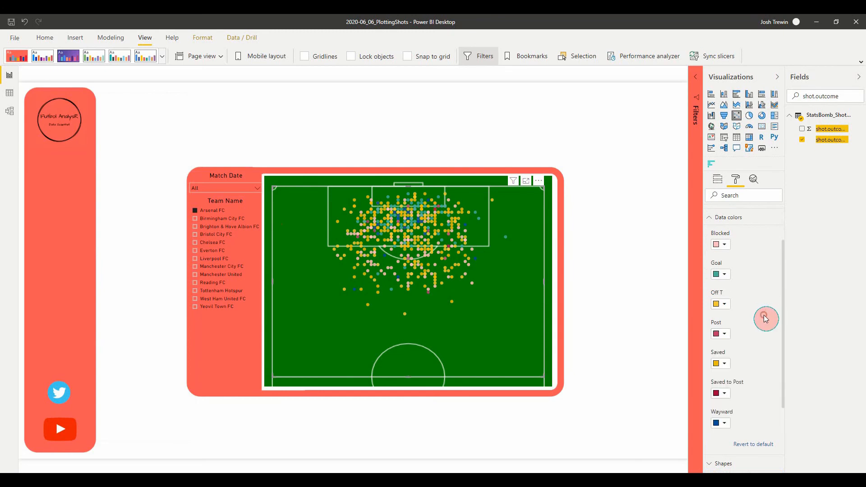
Set the Saved data color to BEDEF3, copied from the legend color notes in Notepad.
key(alt+Tab)
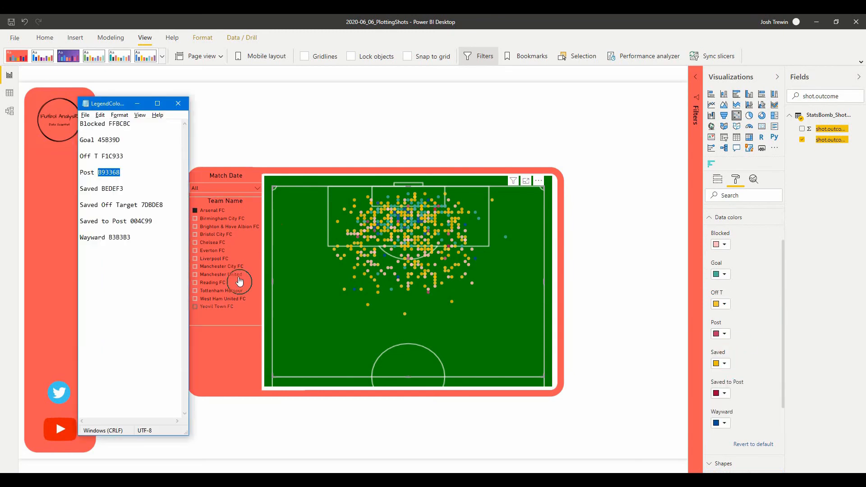
click(125, 188)
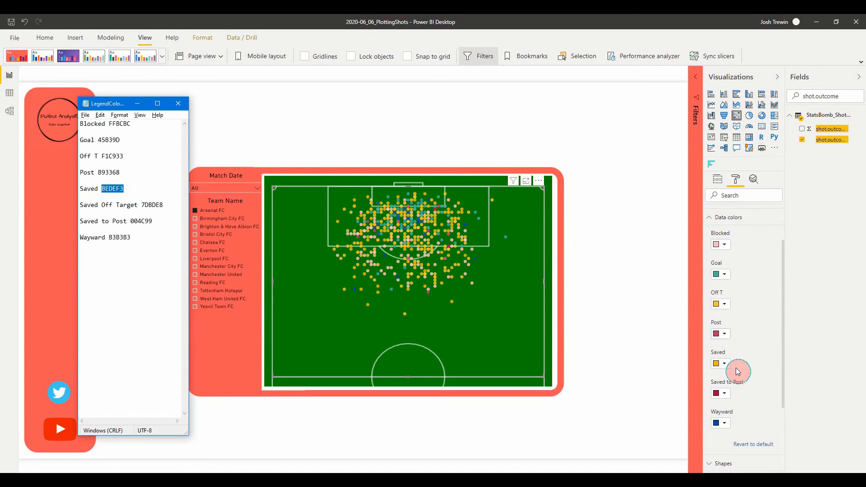
click(723, 366)
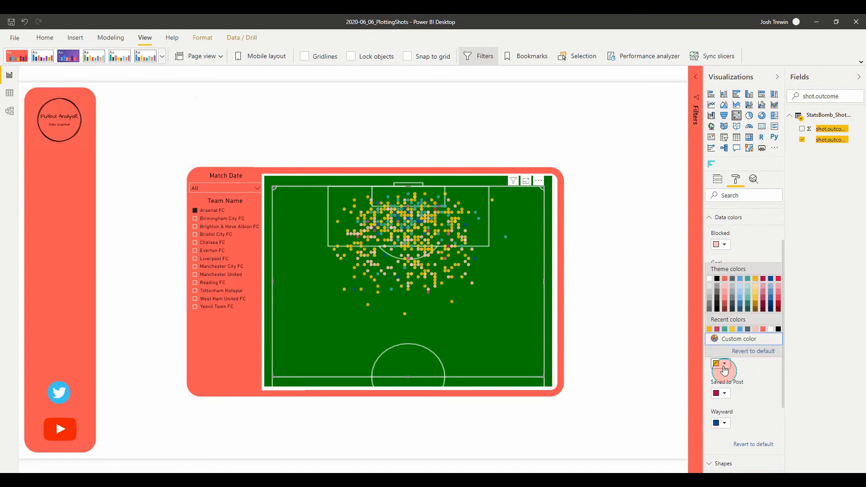
click(738, 345)
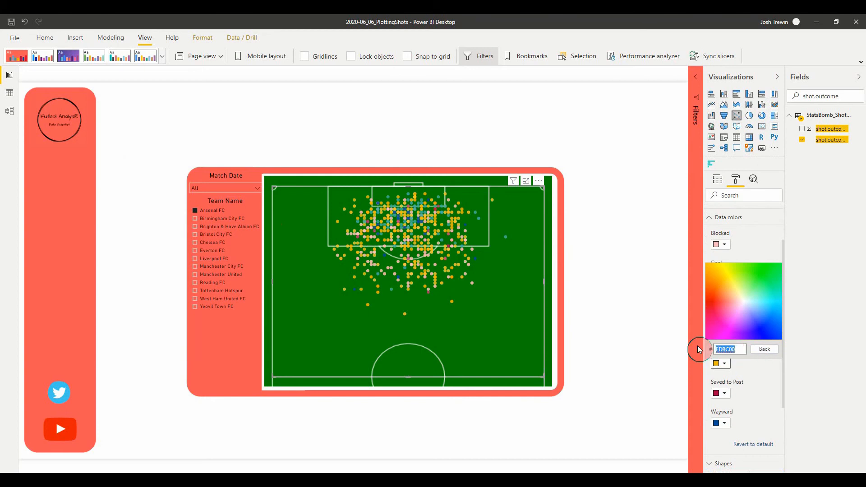
key(ctrl+v)
click(760, 376)
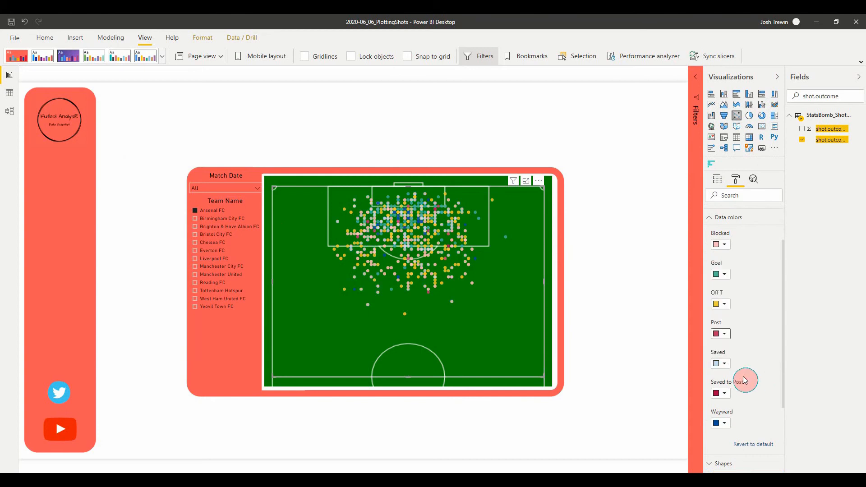
Set the Saved to Post data color to 004C99, copied from the legend color notes in Notepad.
key(alt+Tab)
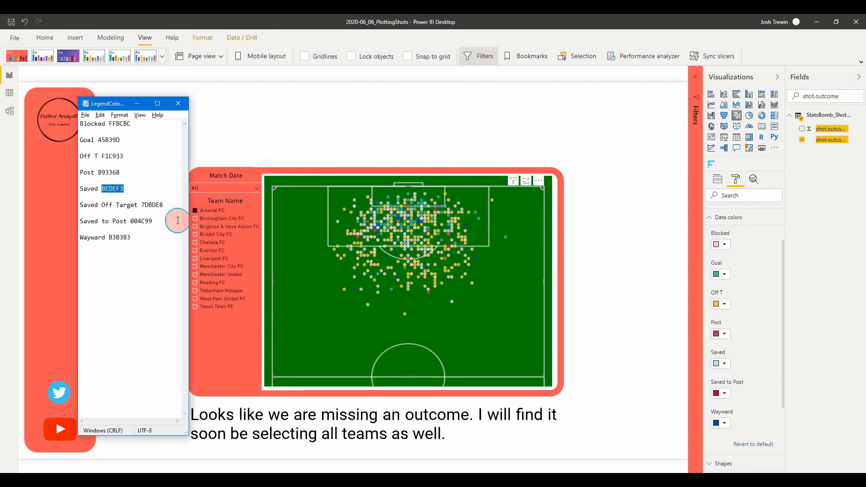
click(160, 221)
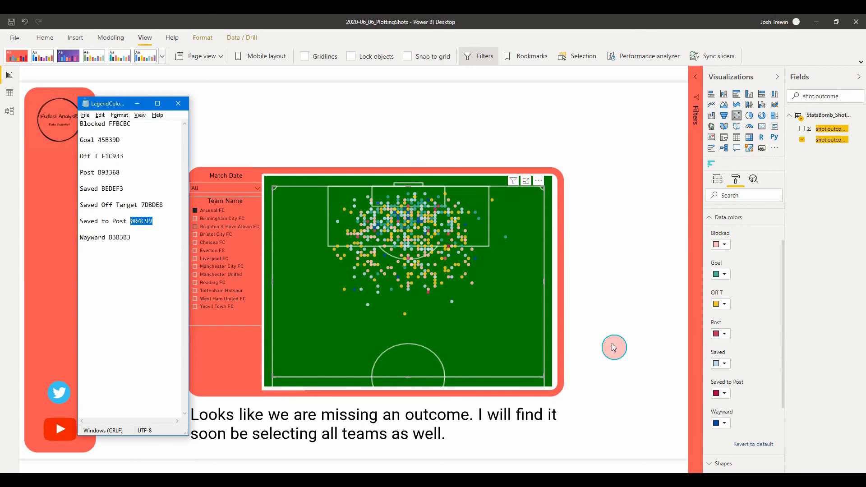
click(724, 394)
click(736, 370)
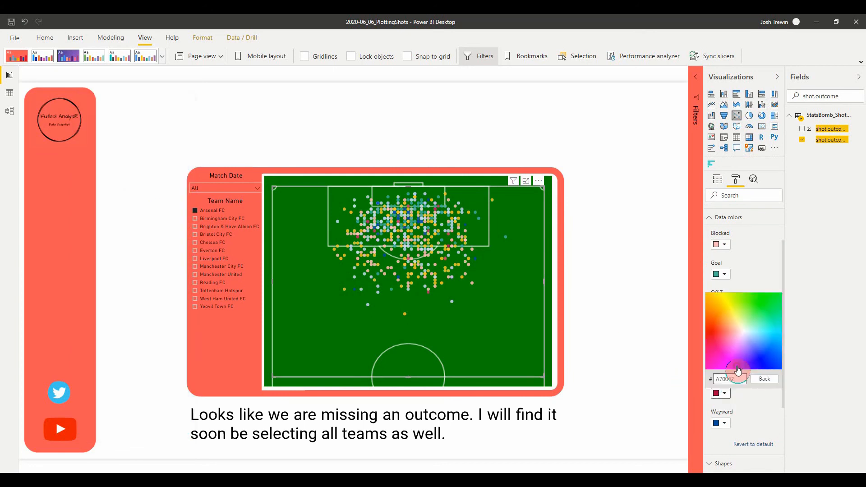
drag(737, 378, 720, 375)
click(767, 416)
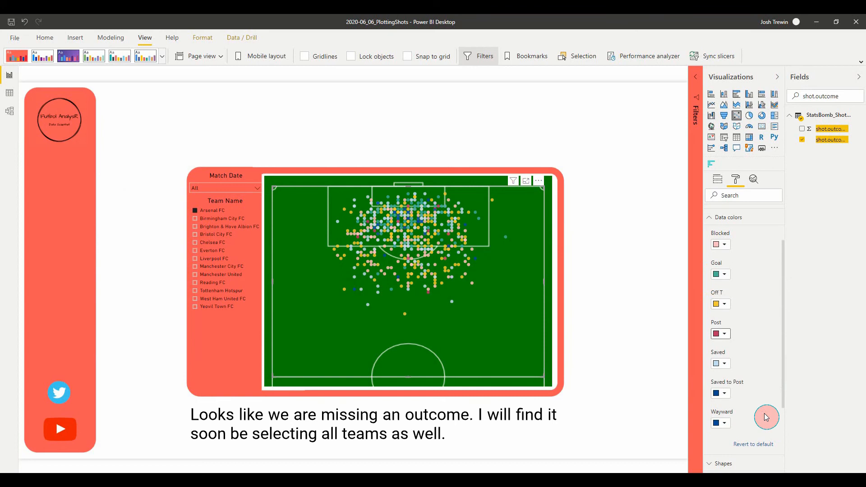
Set the Wayward data color to B3B3B3, copied from the legend color notes in Notepad.
click(725, 424)
key(alt+Tab)
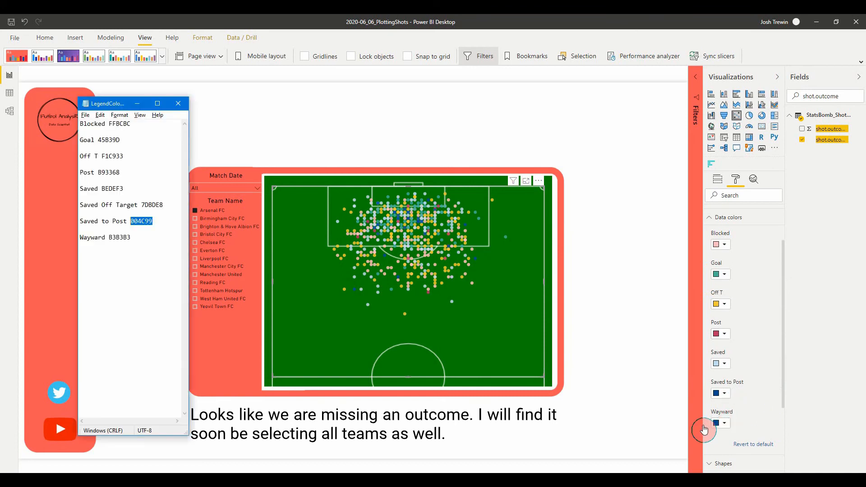
click(132, 238)
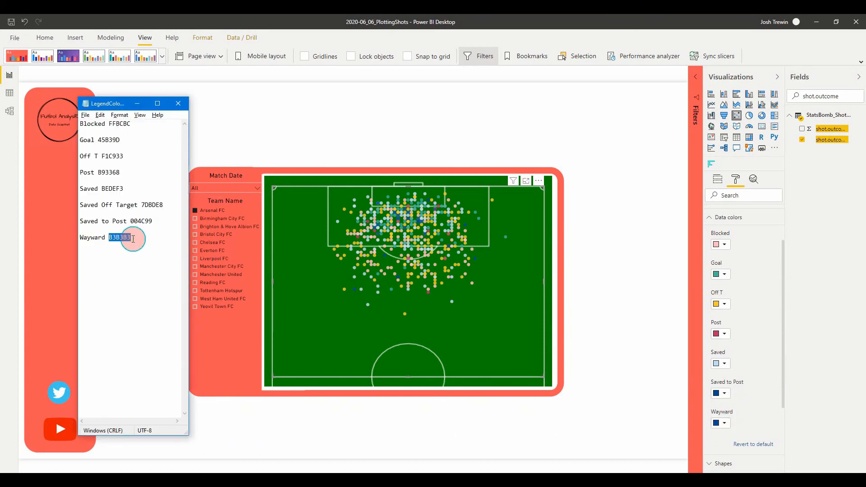
key(alt+Tab)
click(722, 429)
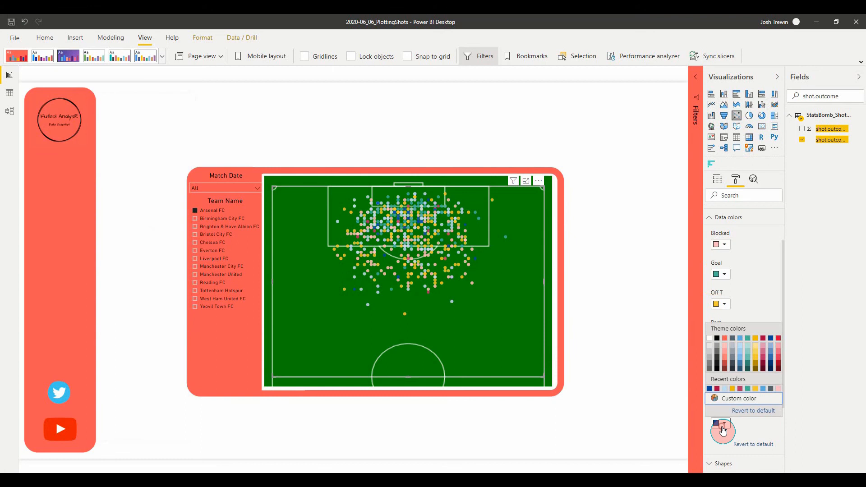
click(719, 407)
click(734, 406)
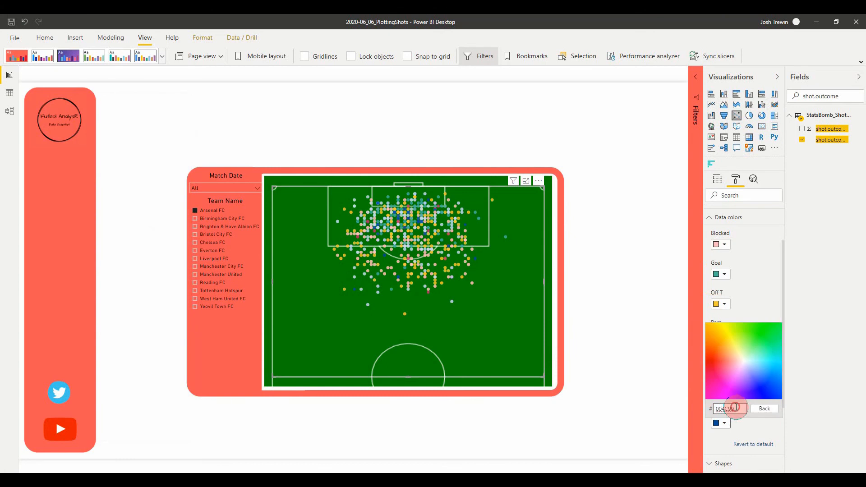
drag(735, 408, 727, 409)
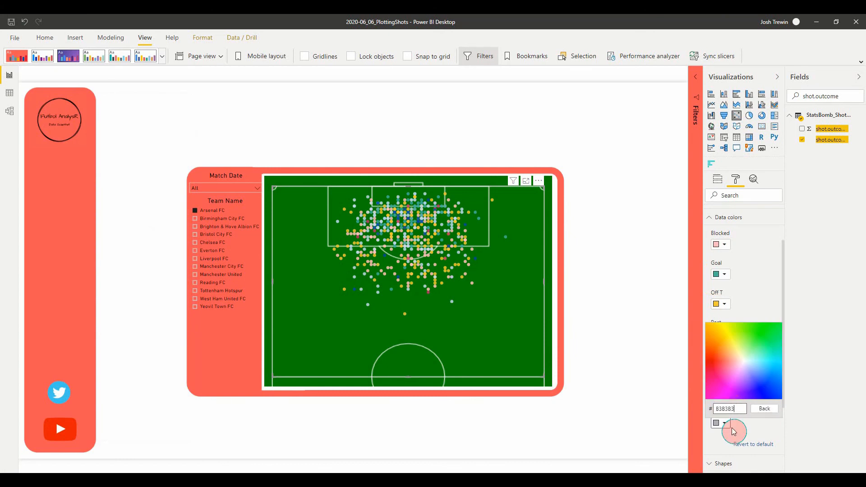
click(753, 432)
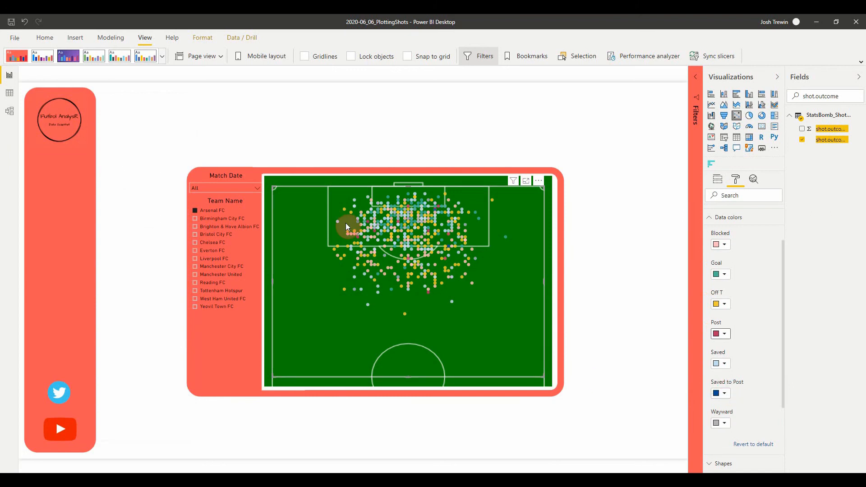
Clear Arsenal FC in the Team Name slicer and reselect the scatter chart to reach its data colors for all teams.
click(202, 213)
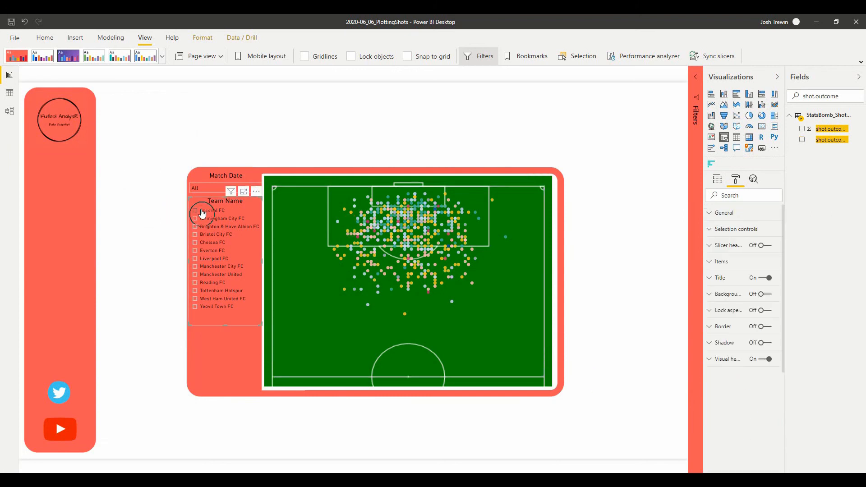
click(505, 335)
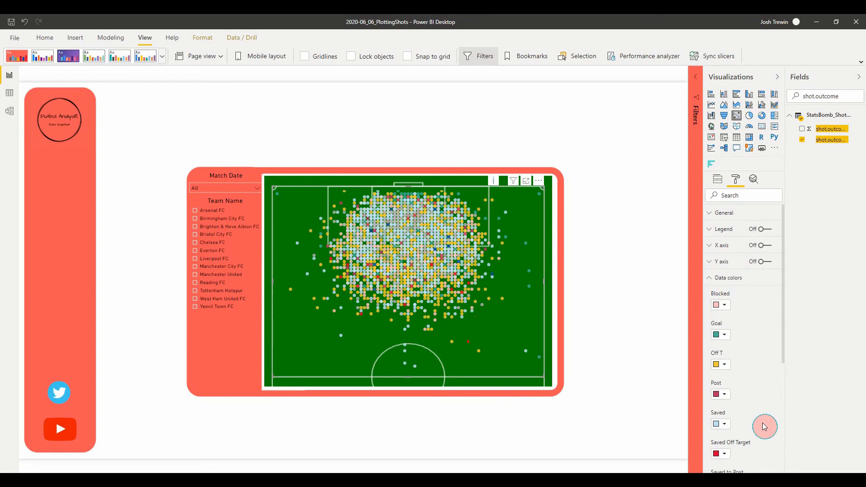
scroll(763, 426, down, 3)
Set the Saved Off Target data color to 7DBDE8 from the Notepad color notes, then collapse the data color settings and deselect the chart.
click(728, 371)
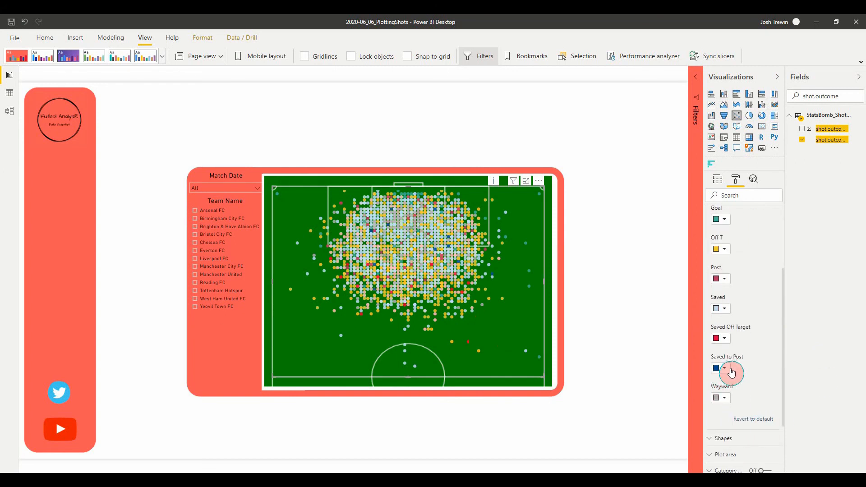
click(727, 339)
key(alt+Tab)
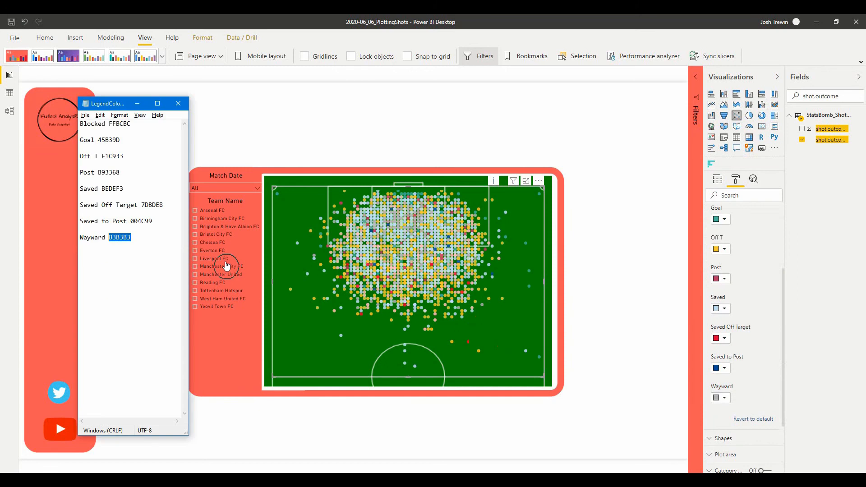
click(168, 205)
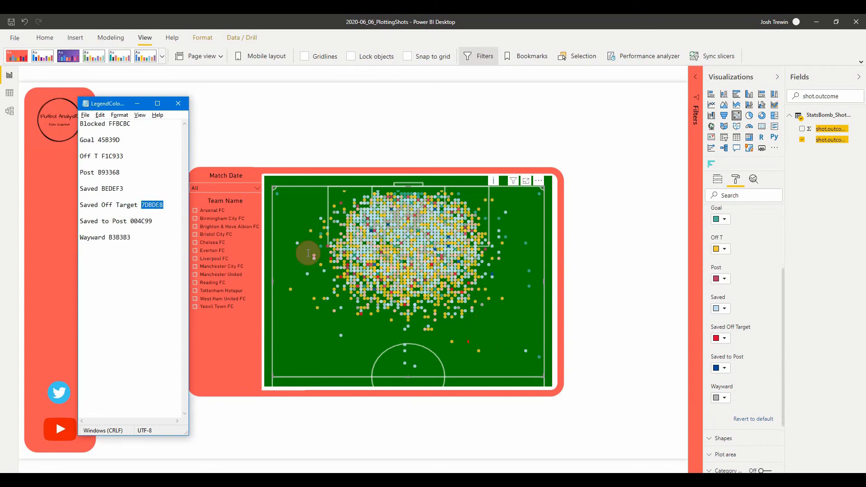
click(723, 340)
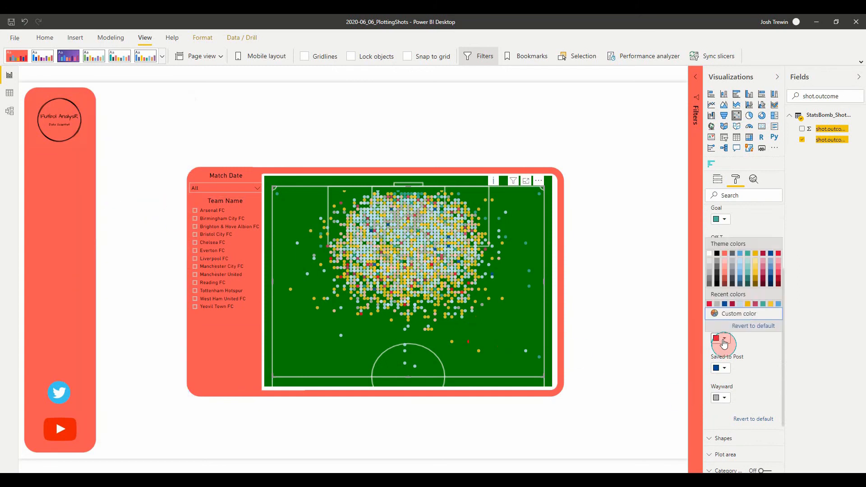
click(743, 315)
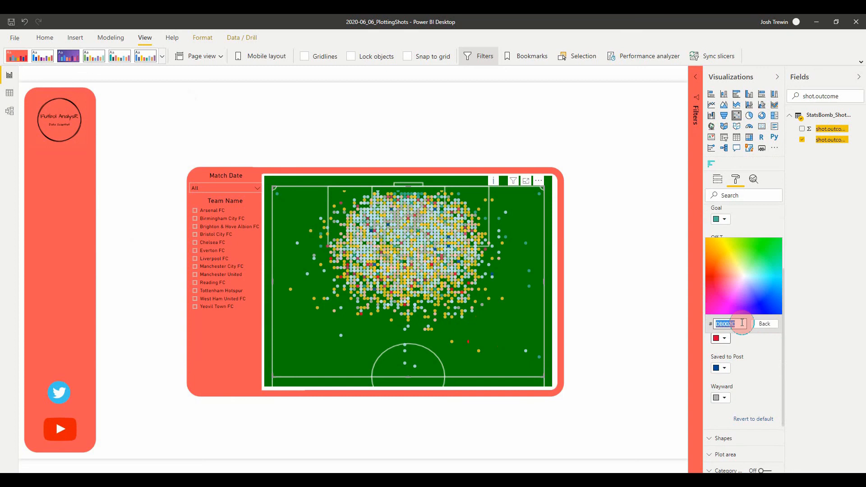
text(7DBDE8)
click(756, 349)
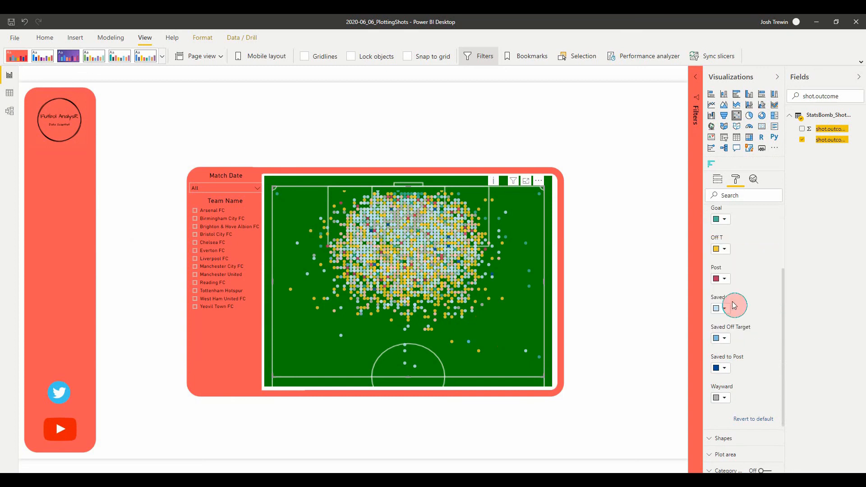
scroll(762, 323, up, 5)
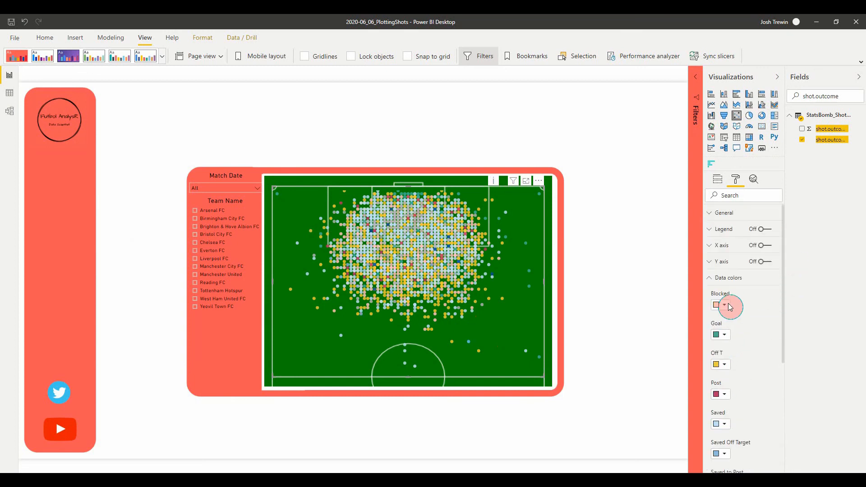
click(720, 283)
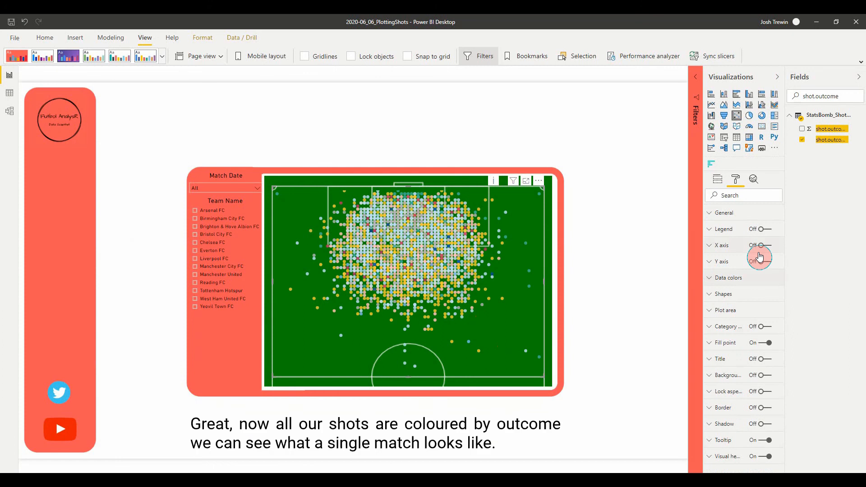
click(629, 308)
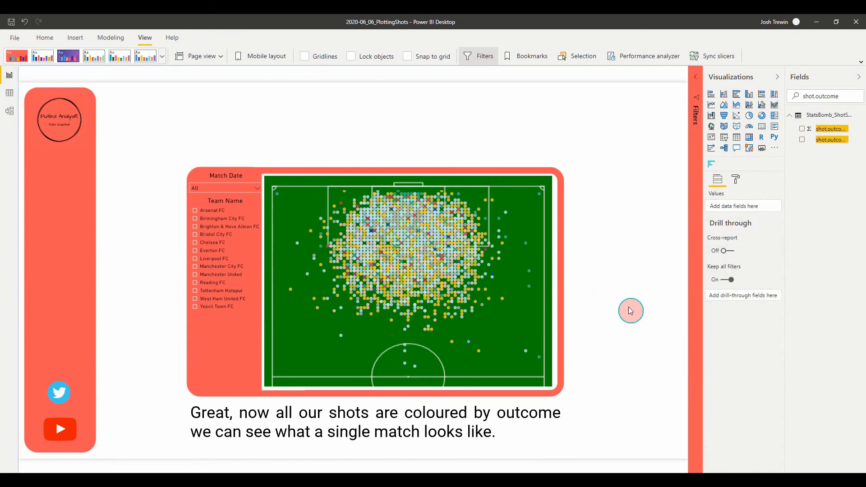
Filter the shot chart to Arsenal FC and the February 13, 2020 match date using the slicers.
click(207, 211)
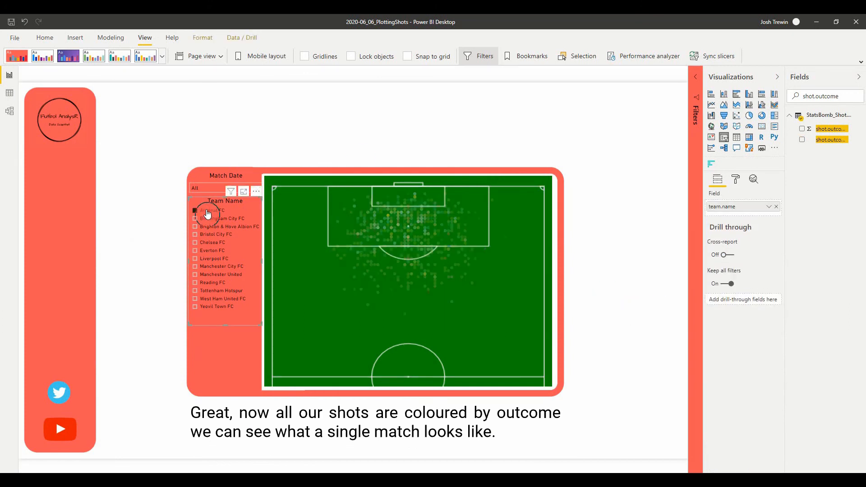
click(205, 193)
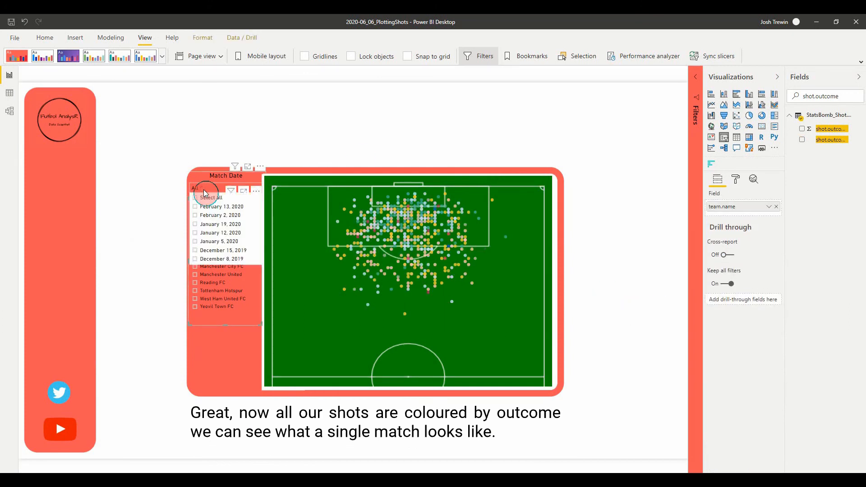
click(210, 208)
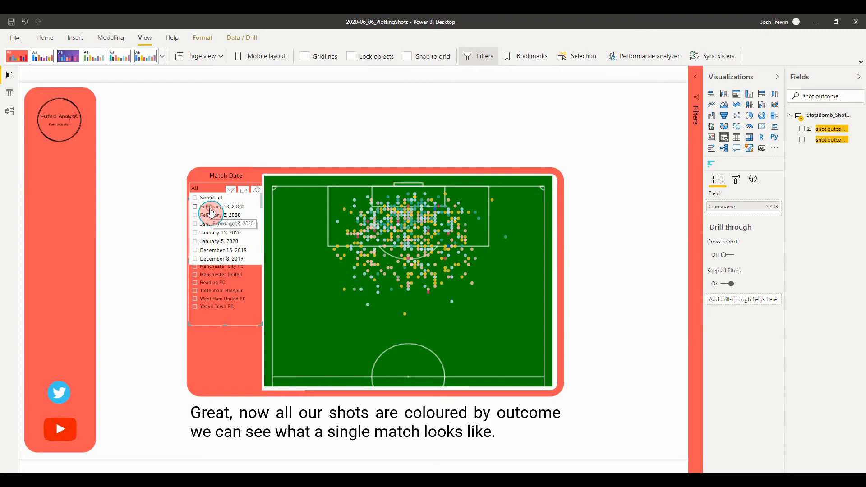
click(614, 276)
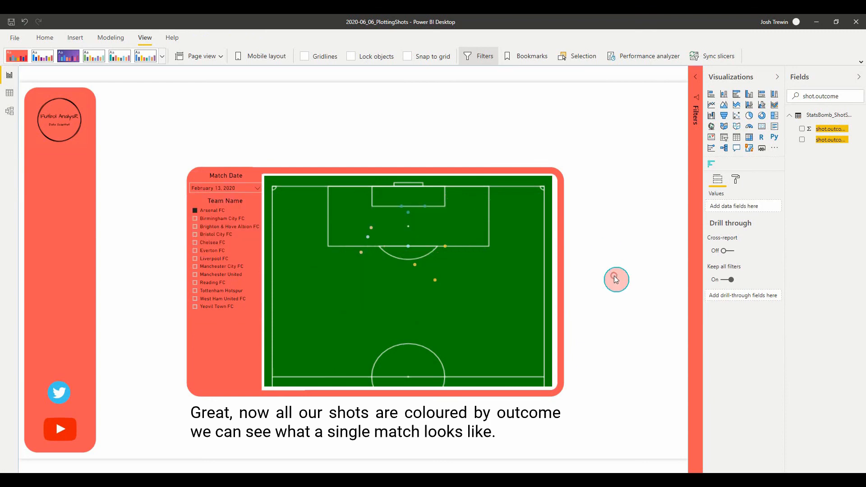
Set the scatter chart's marker shape size to 5, then collapse the shape settings and deselect the chart.
click(523, 275)
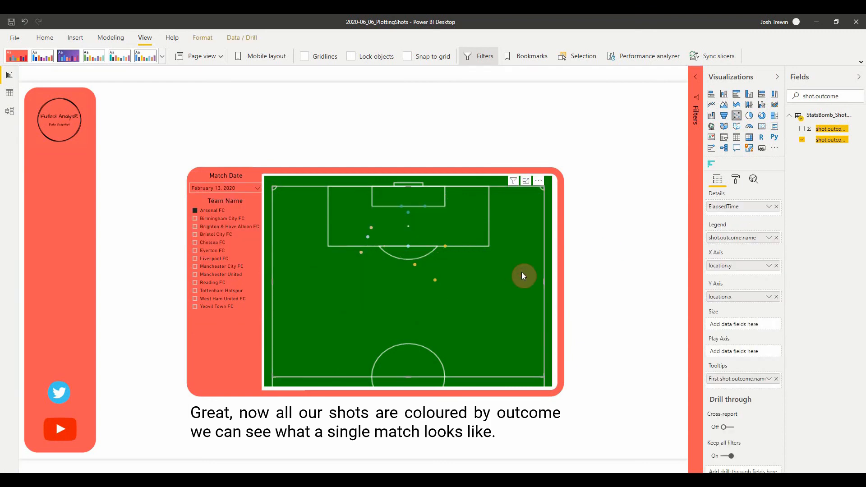
click(735, 179)
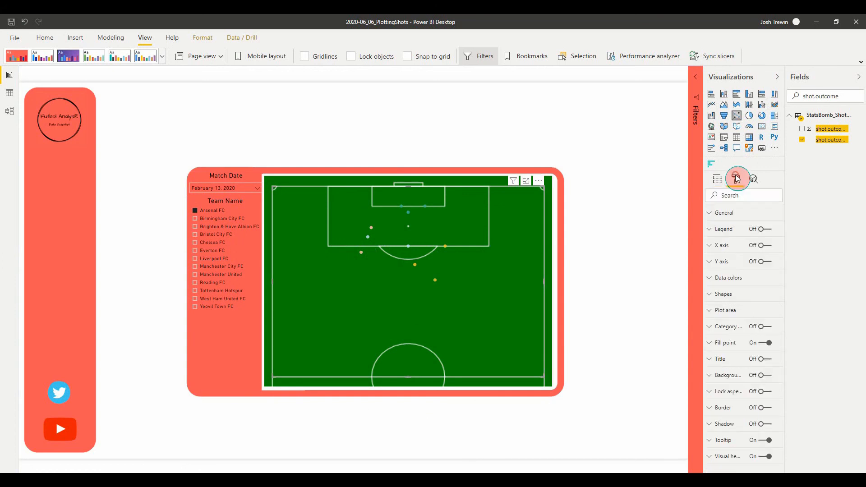
click(731, 292)
click(717, 323)
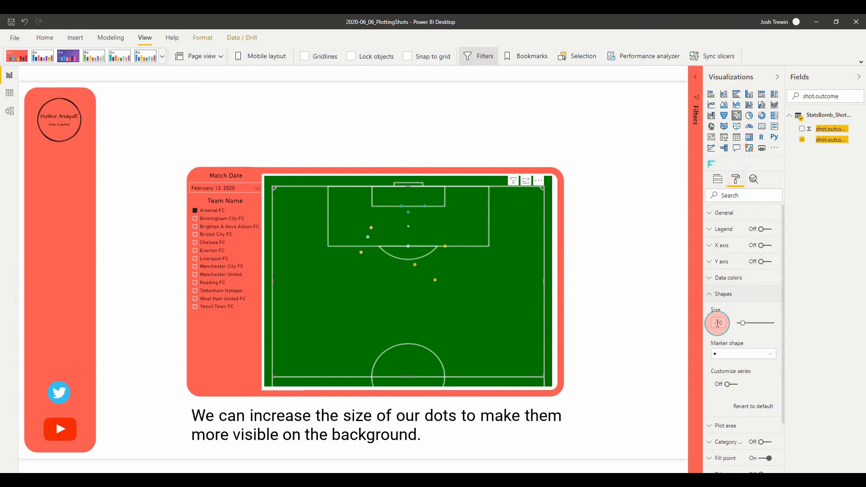
click(734, 397)
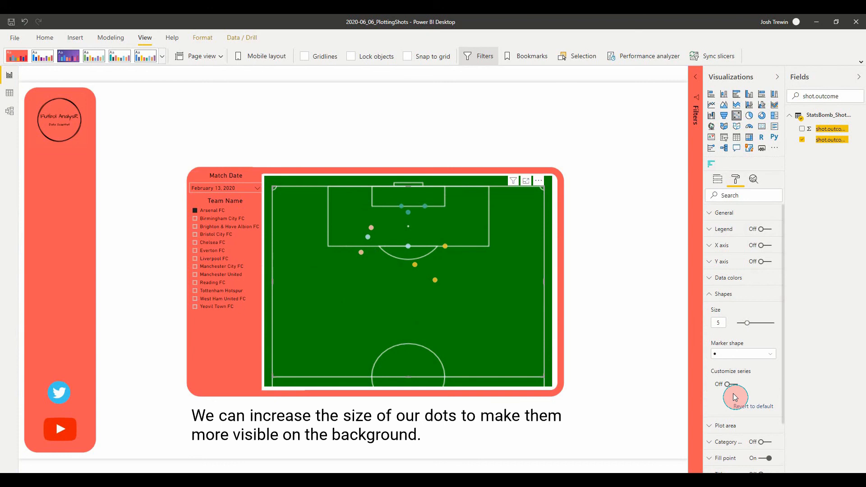
click(732, 294)
click(677, 261)
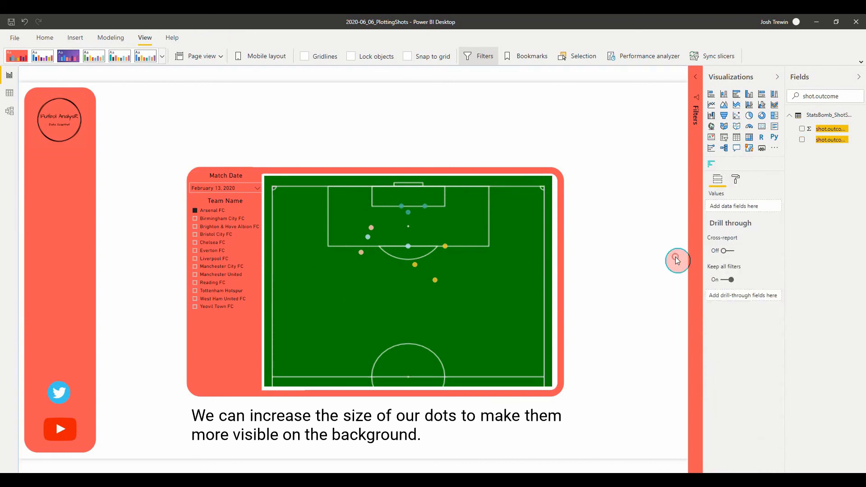
Collapse the Visualizations pane and unhide the Legend Group on the report page, then close the list of page objects.
click(777, 77)
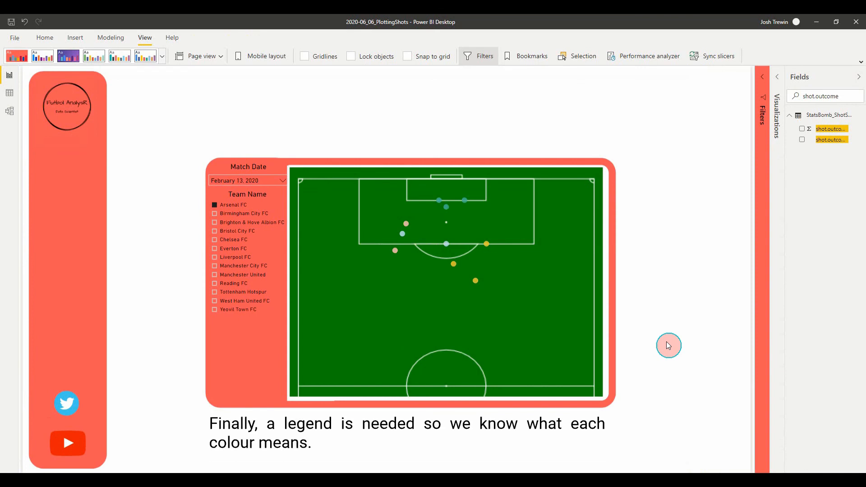
click(586, 56)
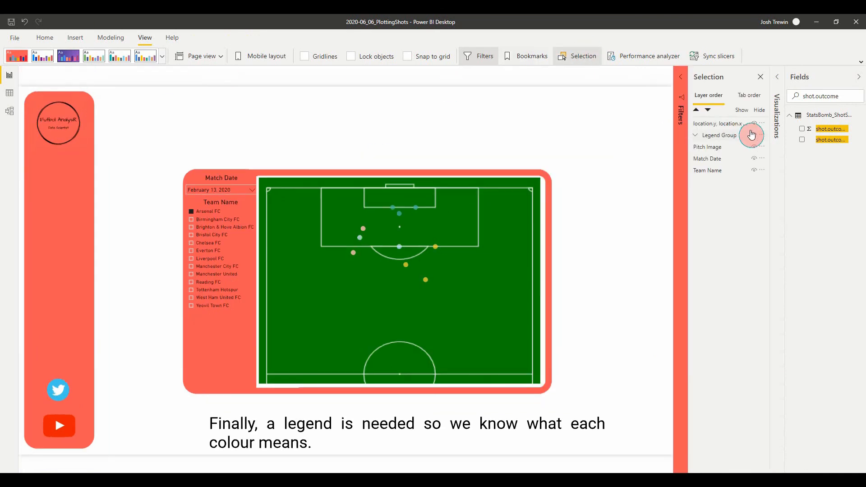
click(753, 135)
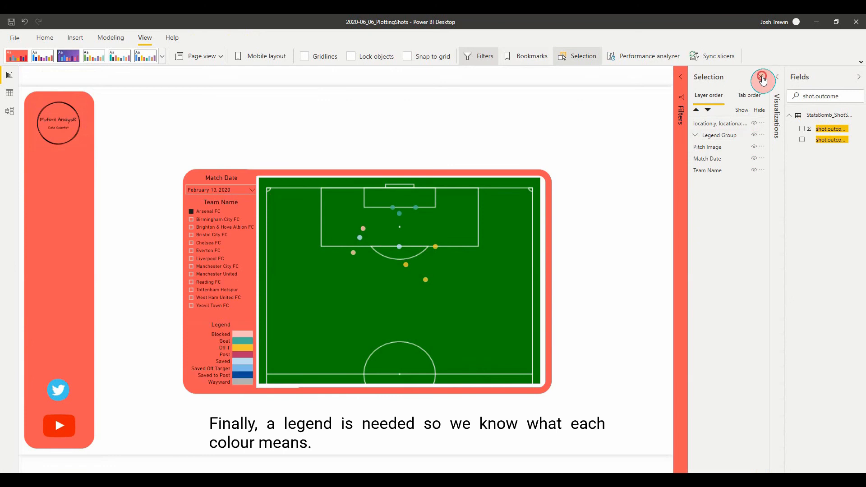
click(760, 77)
click(653, 331)
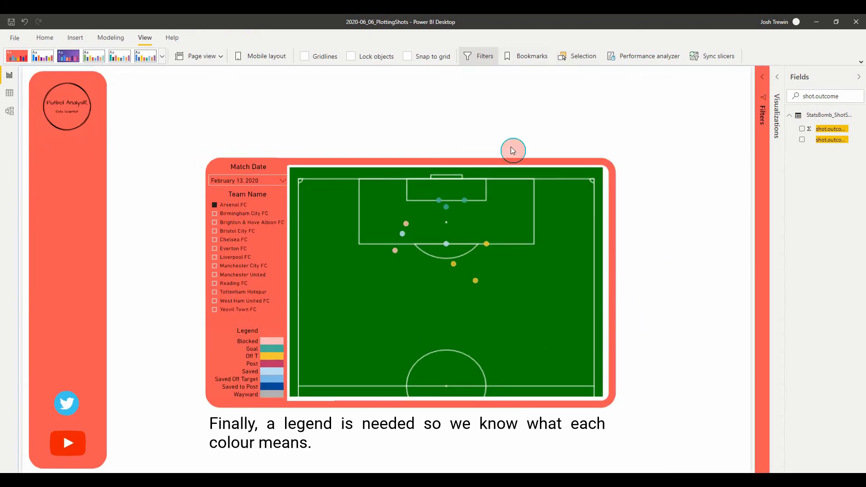
View Birmingham City FC's shots for the February 23, 2020 match date using the slicers.
click(251, 216)
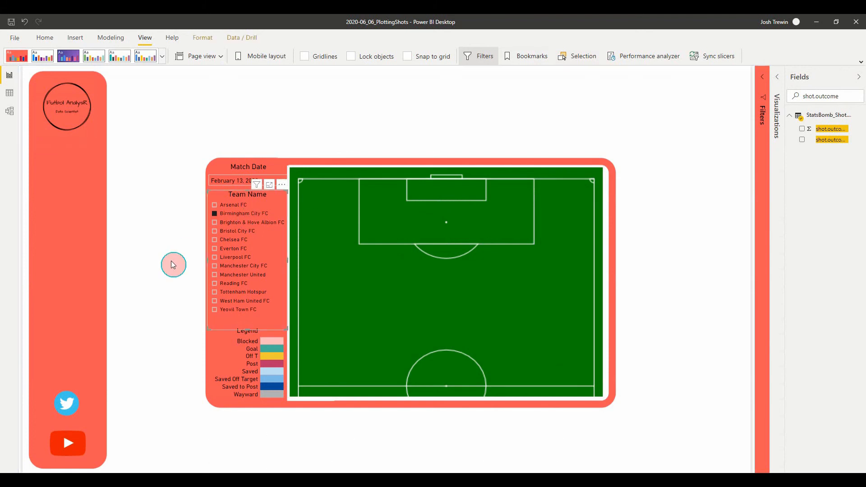
click(232, 180)
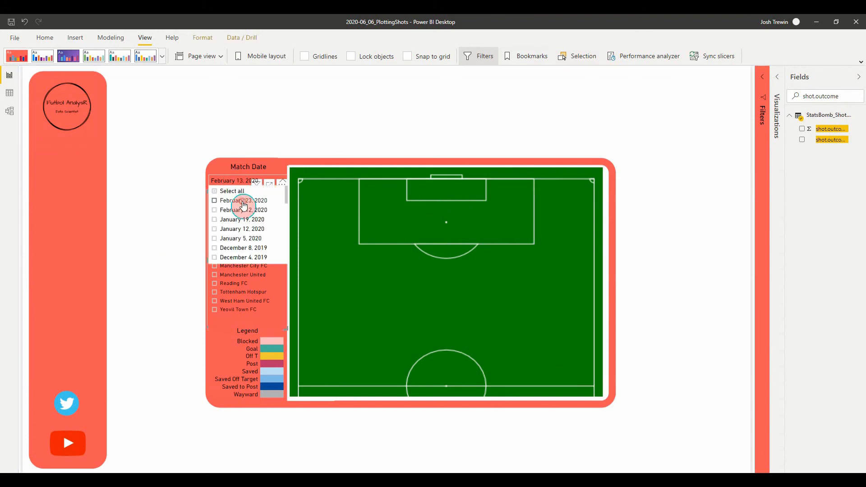
click(243, 202)
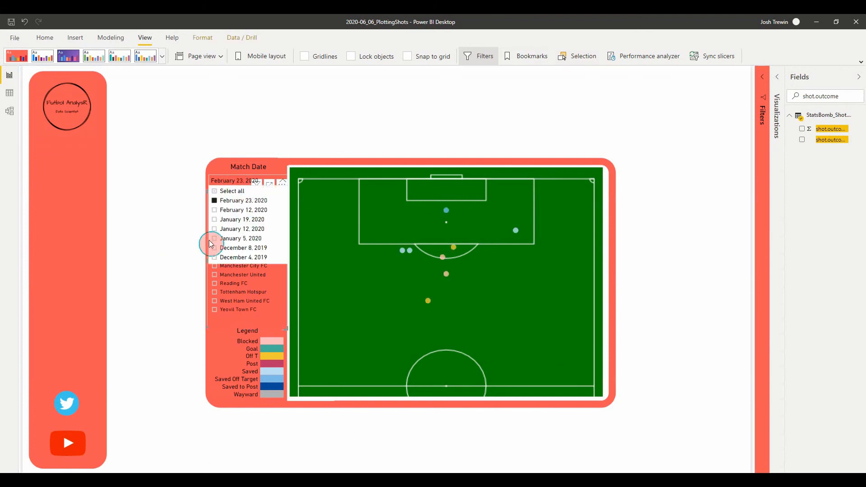
click(193, 263)
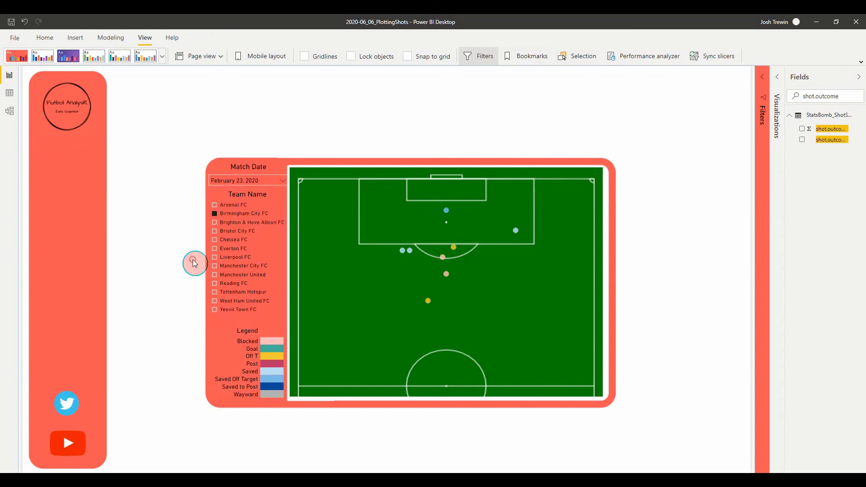
View the February 23, 2020 shots of Bristol City FC, Chelsea FC and Liverpool FC, checking the shot nearest Liverpool's goal line.
click(241, 231)
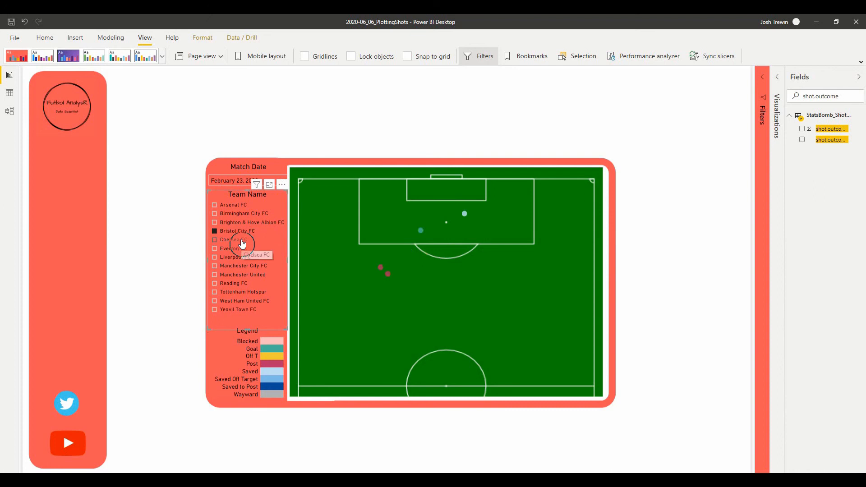
click(242, 241)
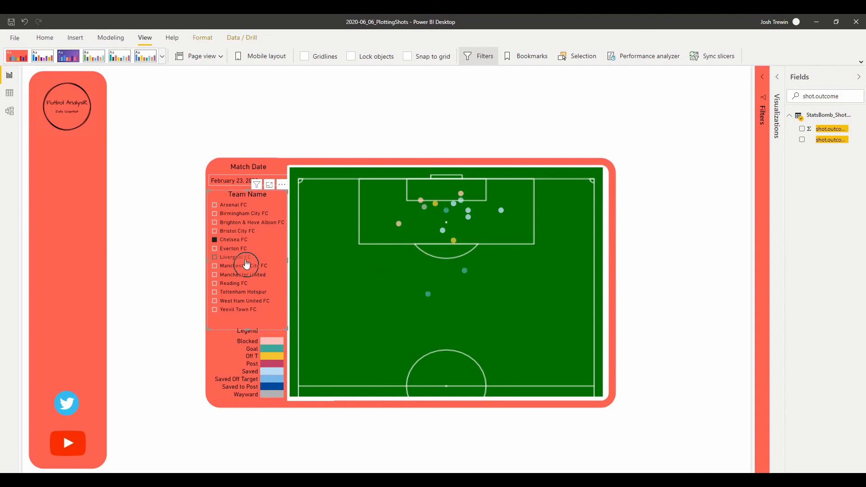
click(247, 260)
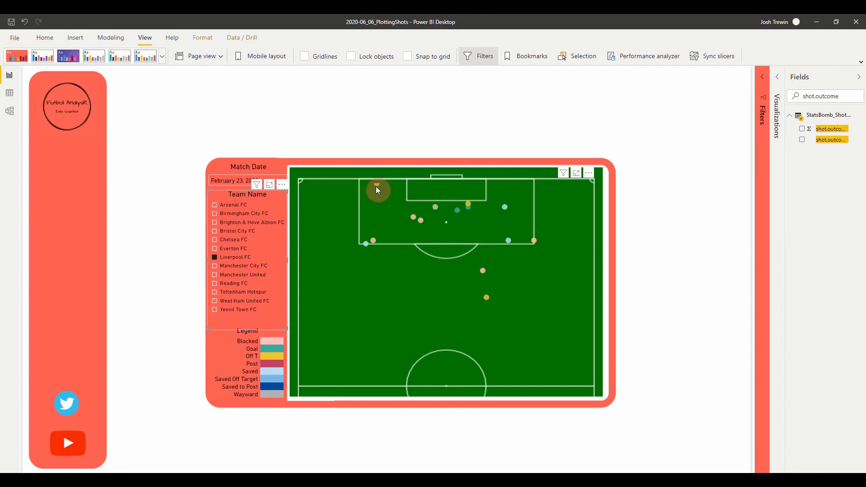
mouse_move(376, 186)
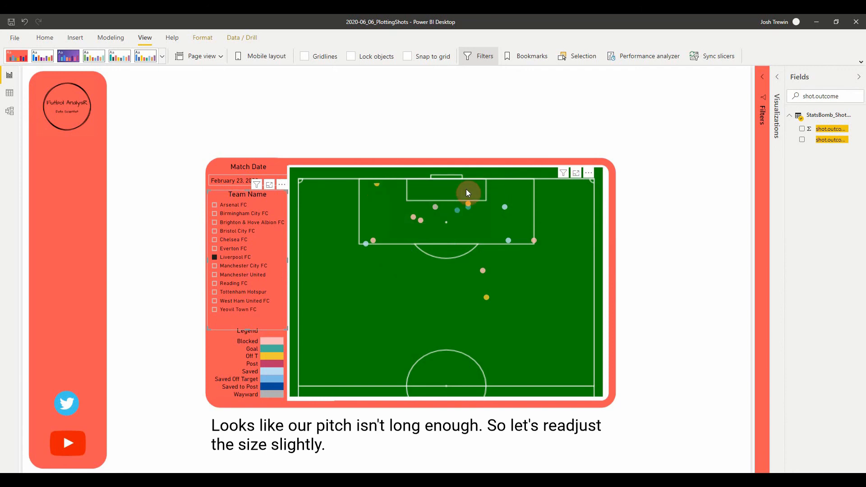
Stretch the scatter chart's upper edge slightly above the pitch image's goal line, then deselect the chart.
click(467, 190)
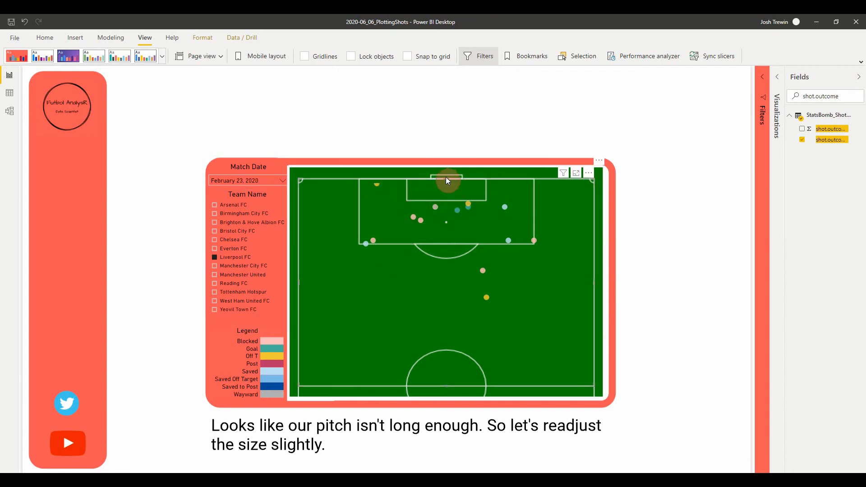
drag(446, 181, 446, 174)
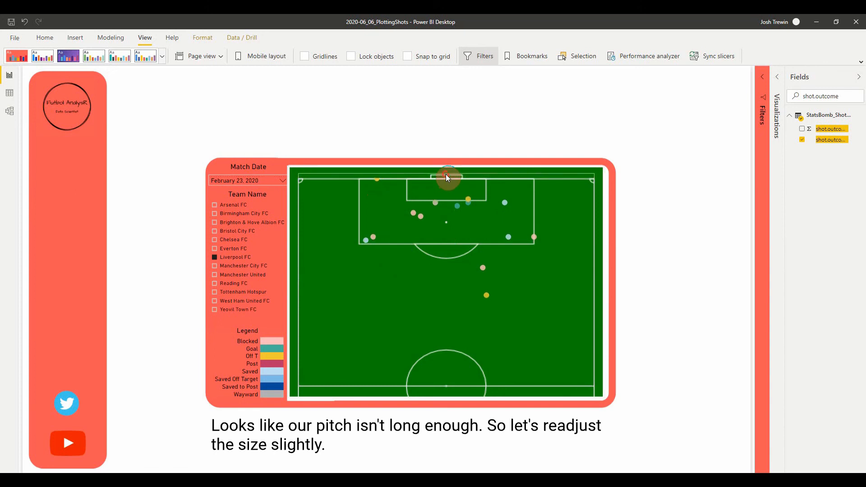
click(662, 287)
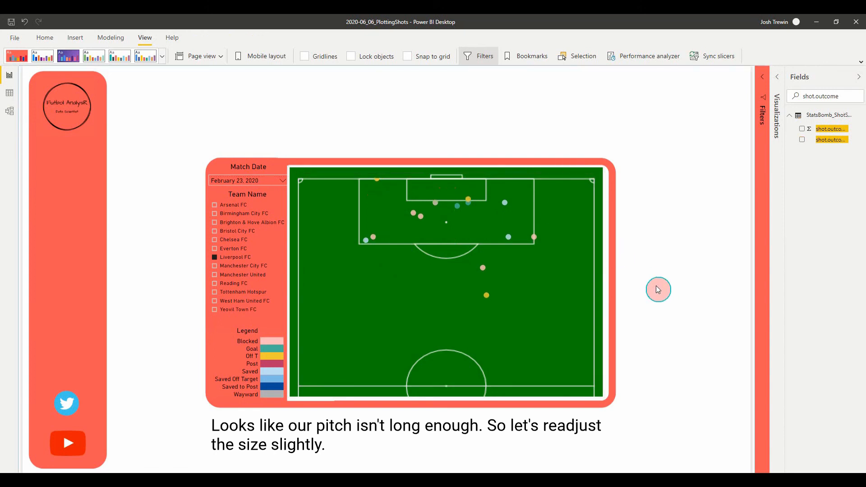
Check the shot near the goal line in the resized chart and view Manchester City FC's and Manchester United's shots.
mouse_move(378, 182)
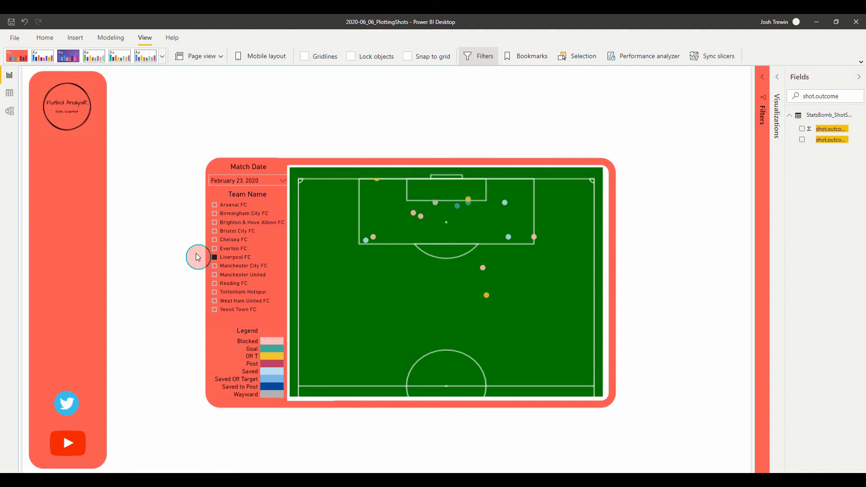
click(227, 268)
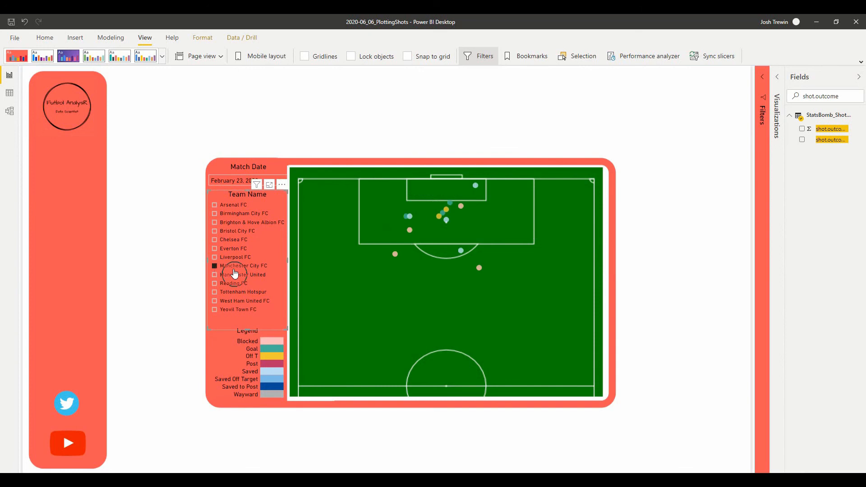
click(238, 276)
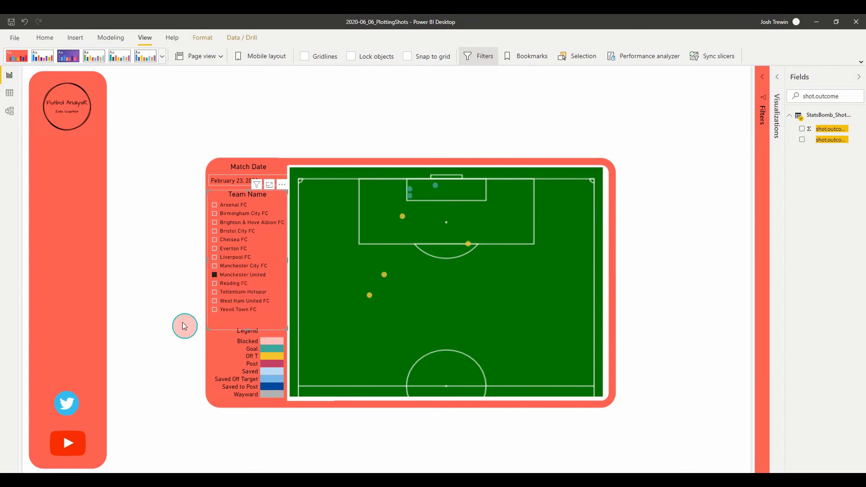
Filter the resized shot chart back to Arsenal FC and the February 13, 2020 match, leaving nothing selected.
click(230, 206)
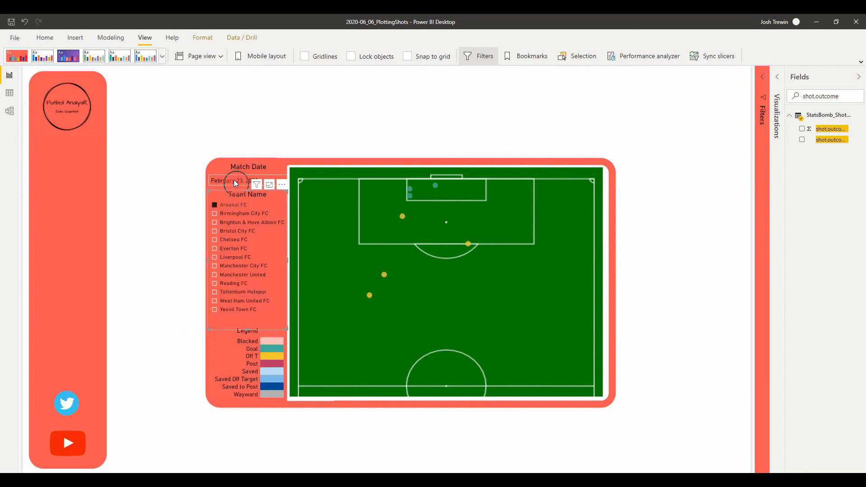
click(234, 181)
click(239, 200)
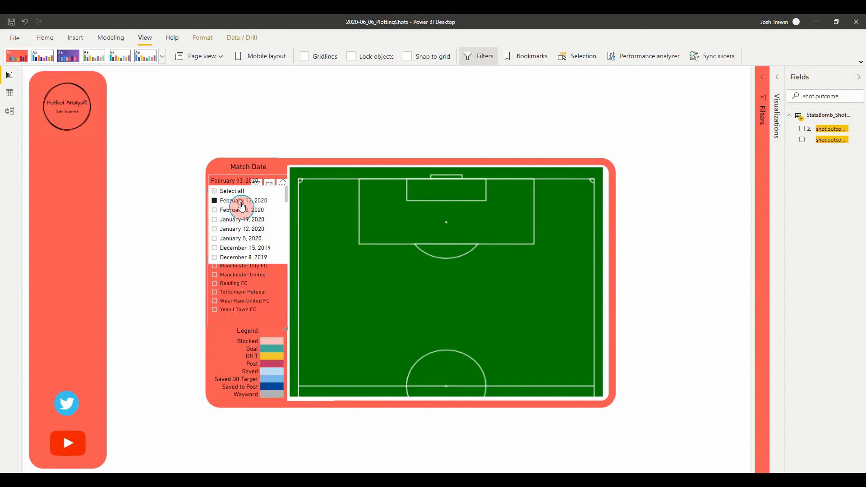
click(200, 277)
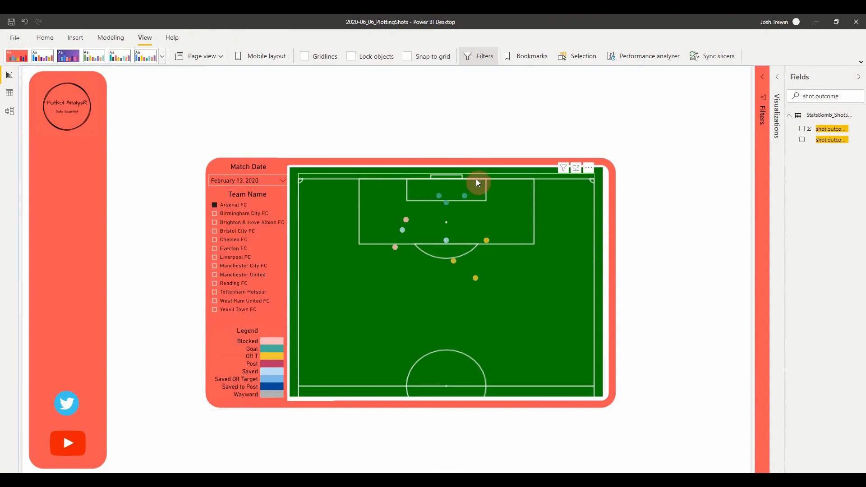
click(656, 254)
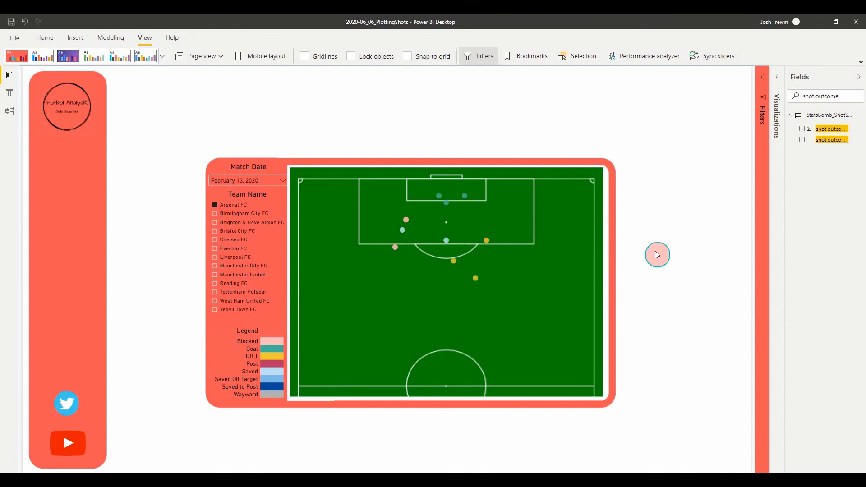